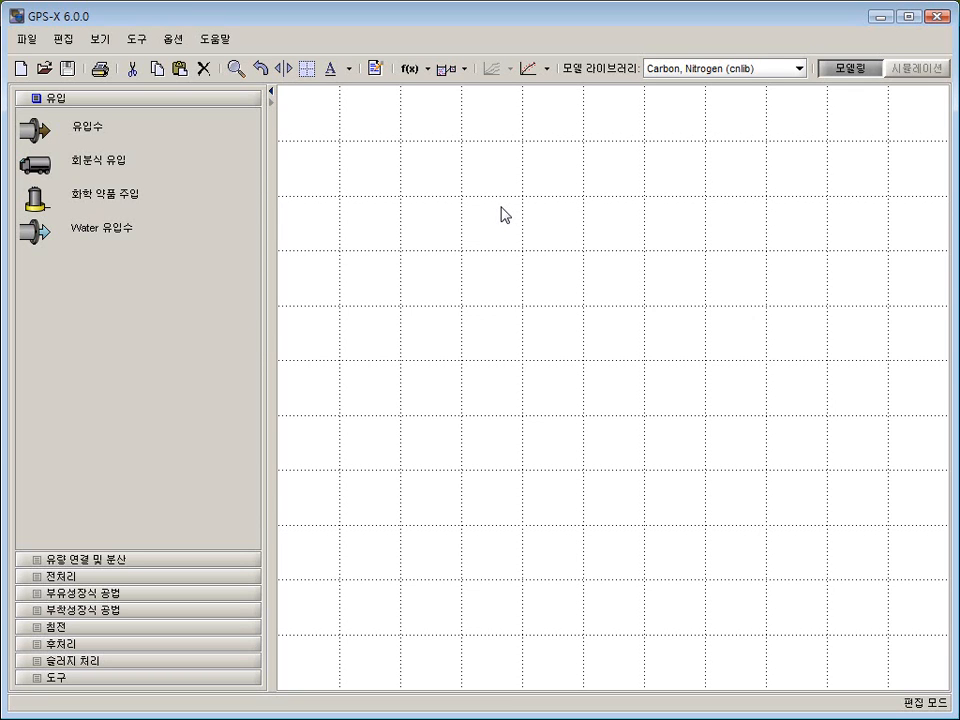
Start a new layout with the Carbon, Nitrogen (cnlib) library and place a wastewater influent object (유입수) near the drawing board's upper-left area.
{"action": "left_click", "coordinate": [20, 70]}
{"action": "left_click", "coordinate": [440, 388]}
{"action": "left_click", "coordinate": [799, 68]}
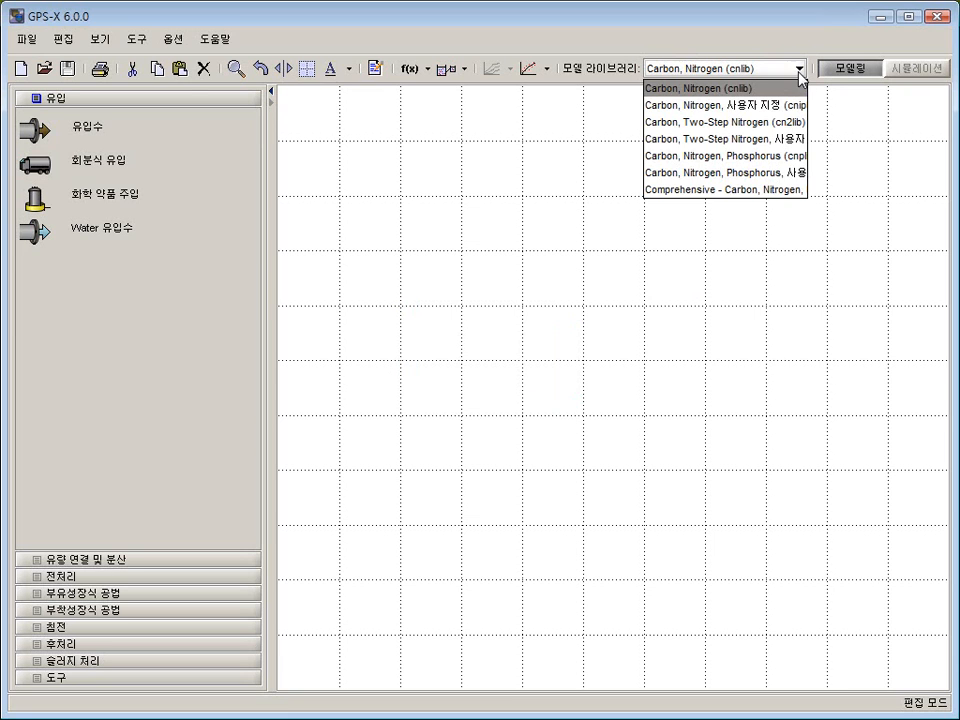
{"action": "left_click", "coordinate": [796, 90]}
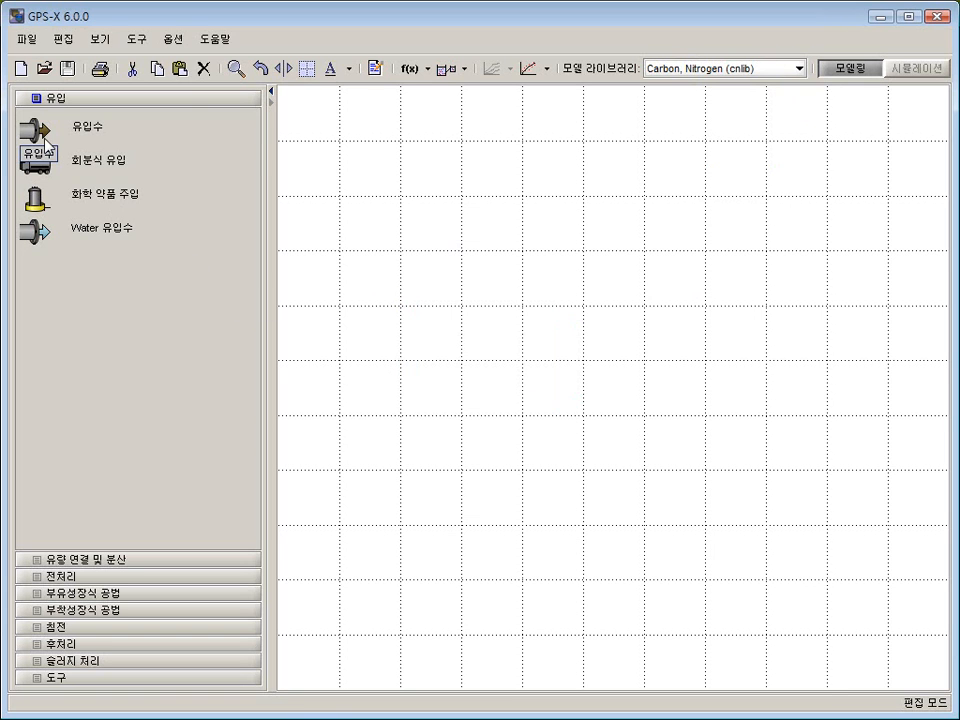
{"action": "left_click_drag", "start_coordinate": [34, 136], "coordinate": [378, 228]}
Save the layout as tutorial3.lyt in the Tmp folder, overwriting the existing file.
{"action": "left_click", "coordinate": [24, 38]}
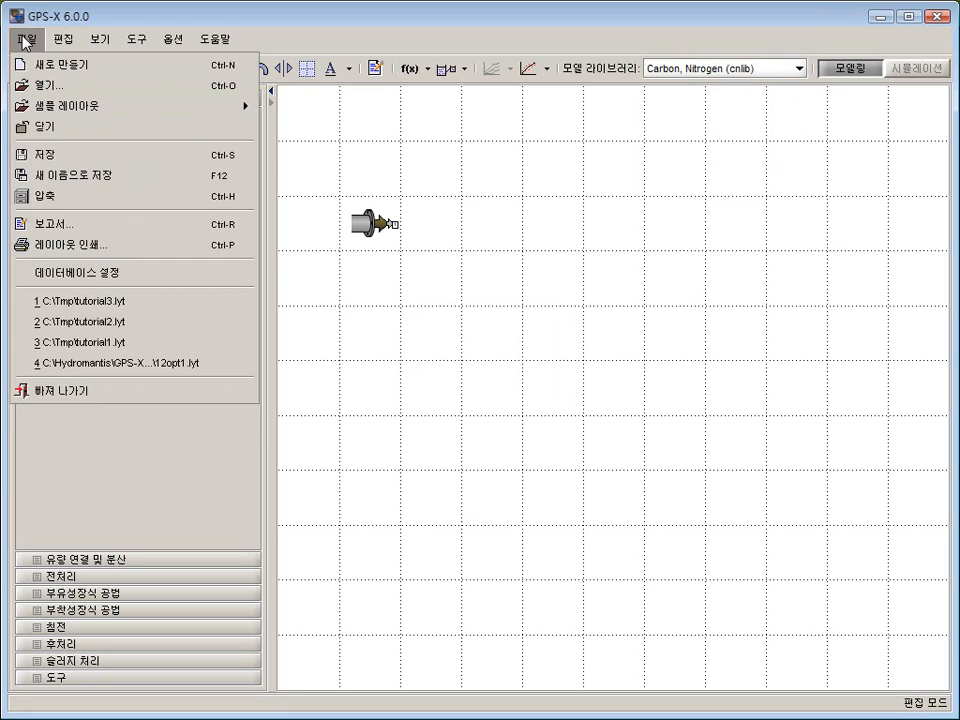
{"action": "left_click", "coordinate": [80, 177]}
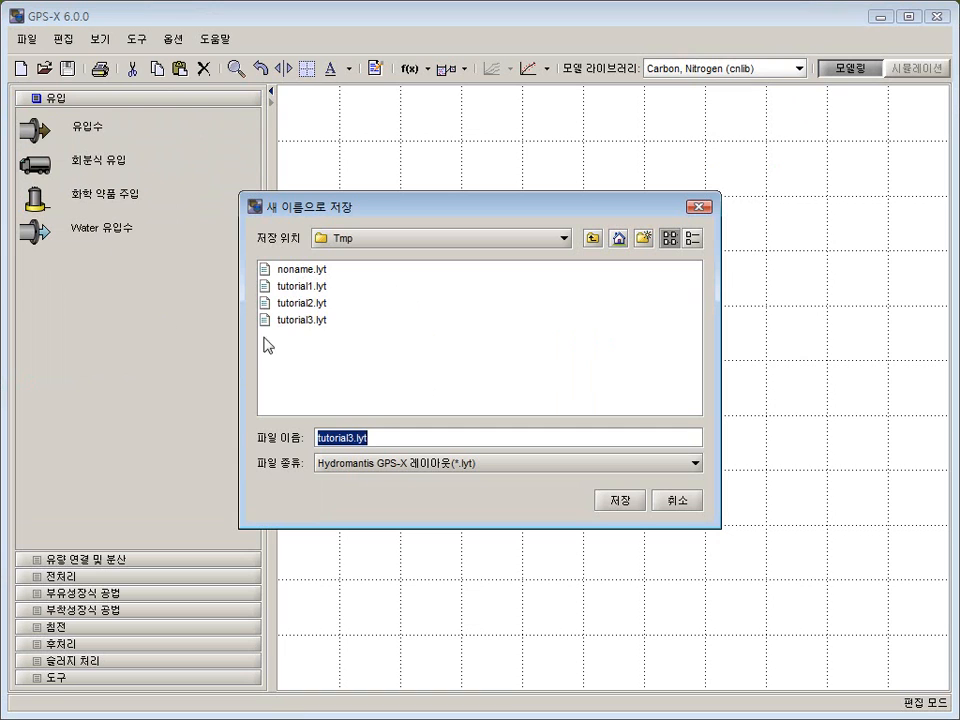
{"action": "left_click", "coordinate": [319, 322]}
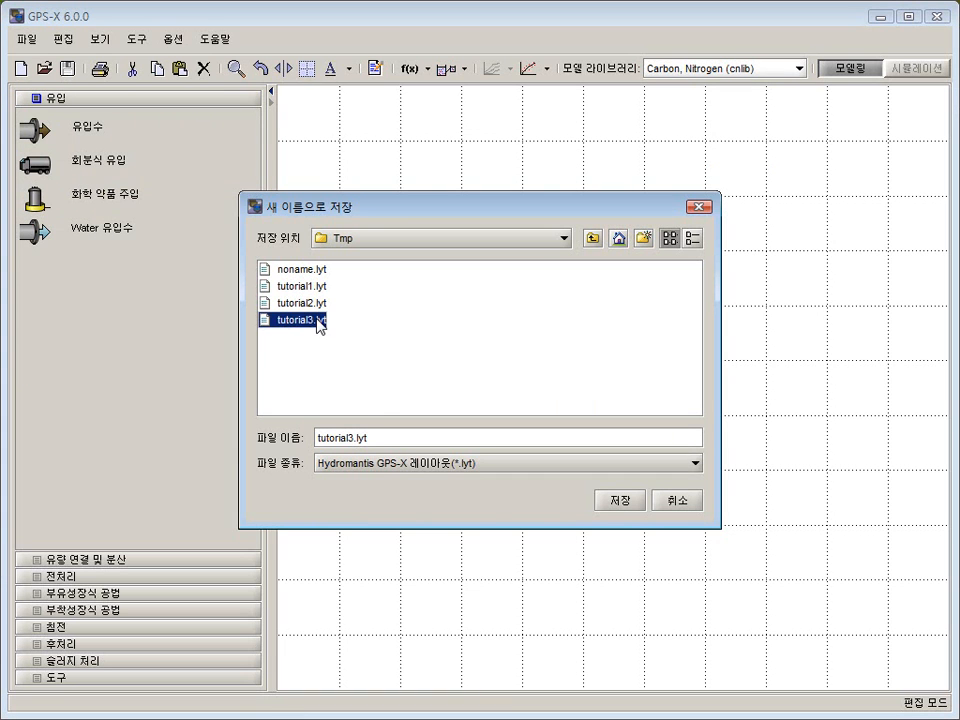
{"action": "left_click", "coordinate": [386, 437]}
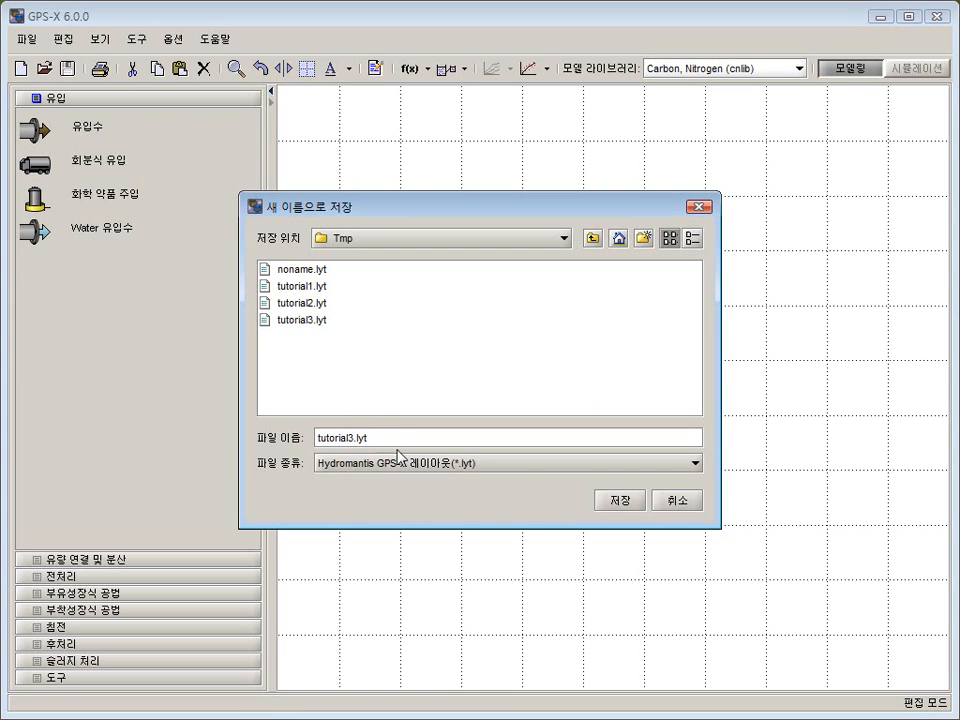
{"action": "left_click", "coordinate": [620, 509]}
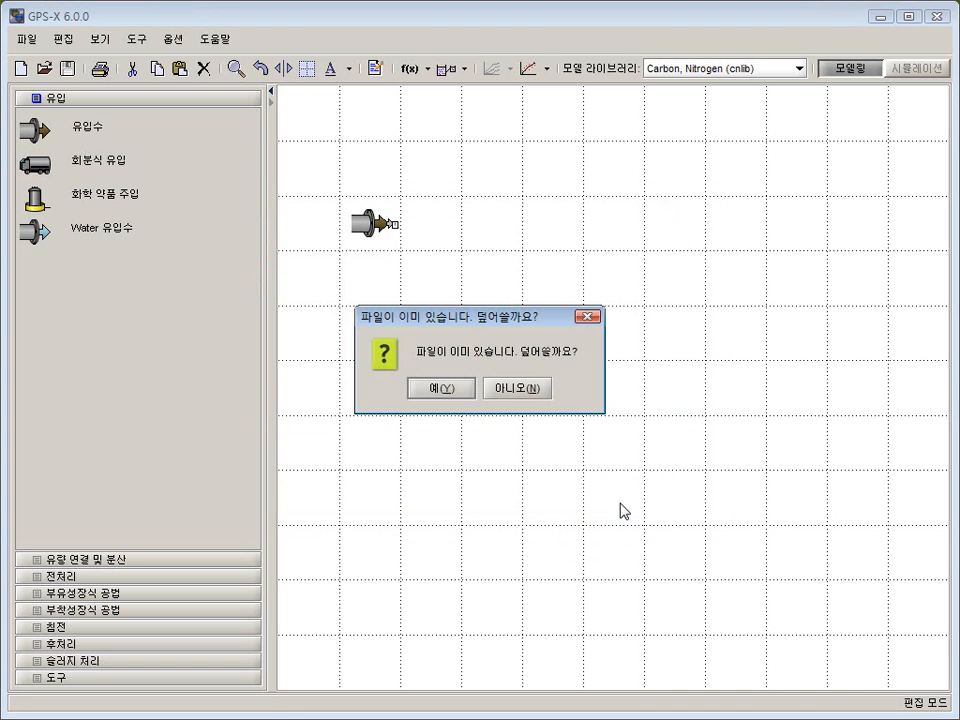
{"action": "left_click", "coordinate": [453, 393]}
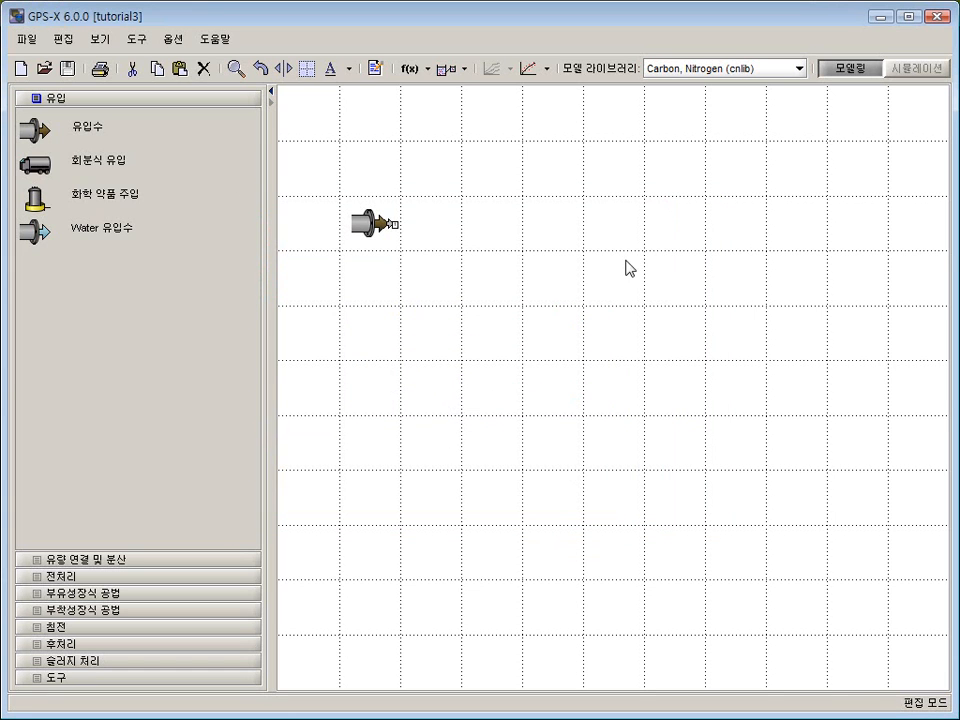
Switch to simulation mode and create a new scenario named "influent" derived from the default scenario.
{"action": "left_click", "coordinate": [897, 76]}
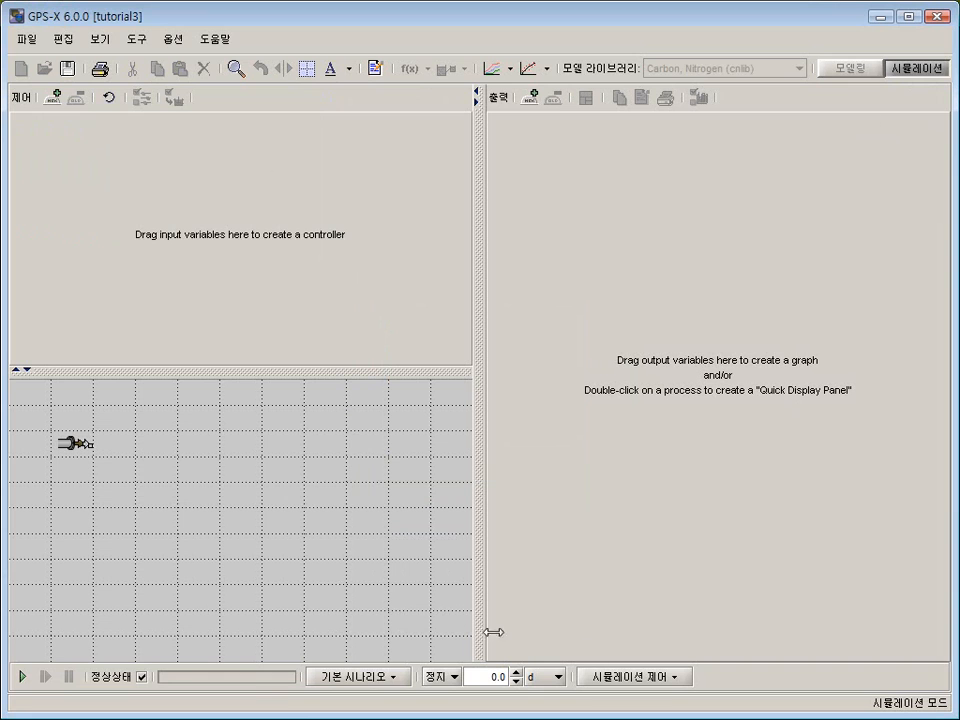
{"action": "left_click", "coordinate": [385, 680]}
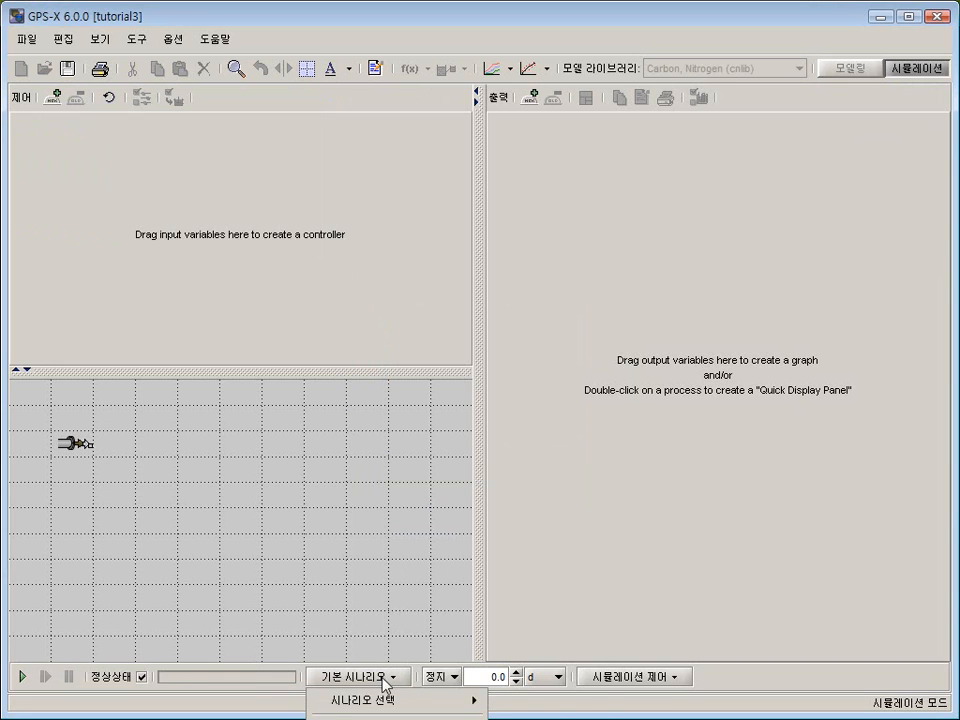
{"action": "left_click", "coordinate": [386, 703]}
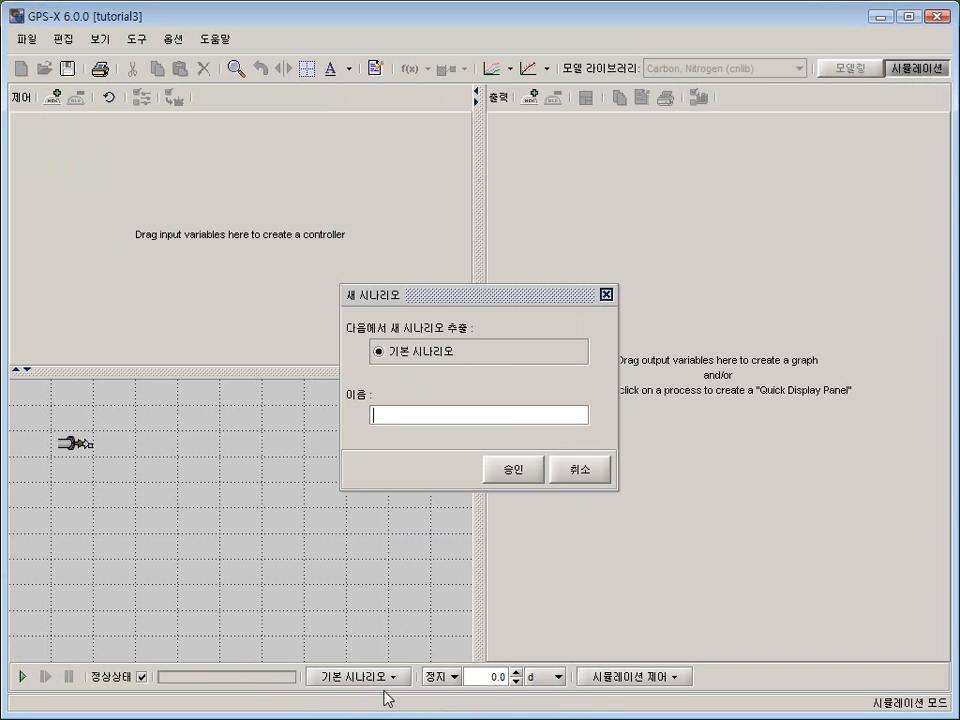
{"action": "type", "text": "influent"}
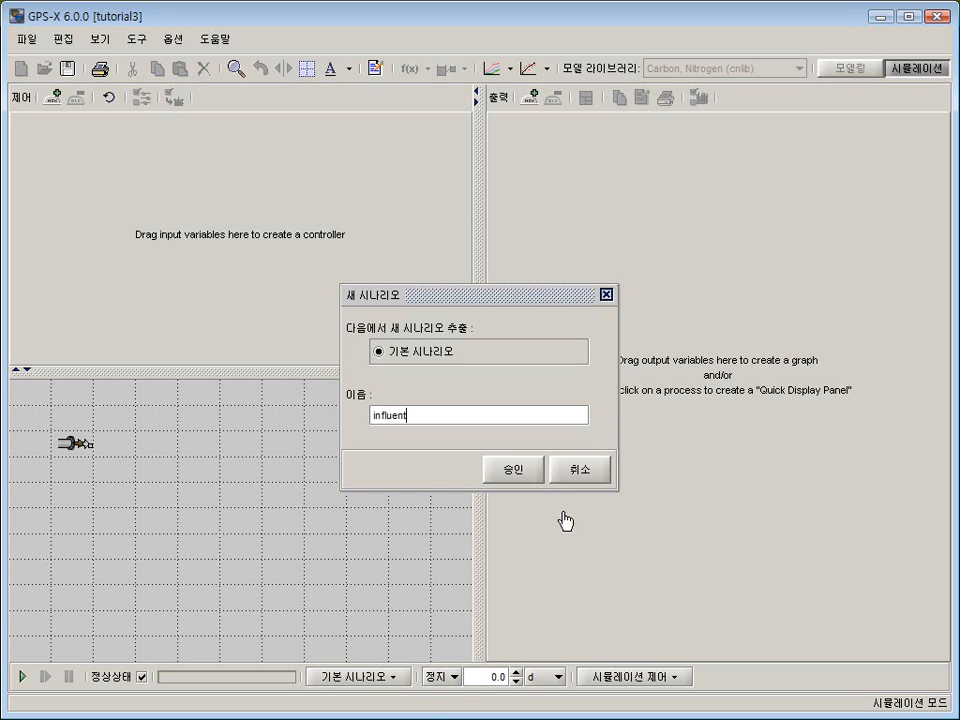
{"action": "left_click", "coordinate": [516, 476]}
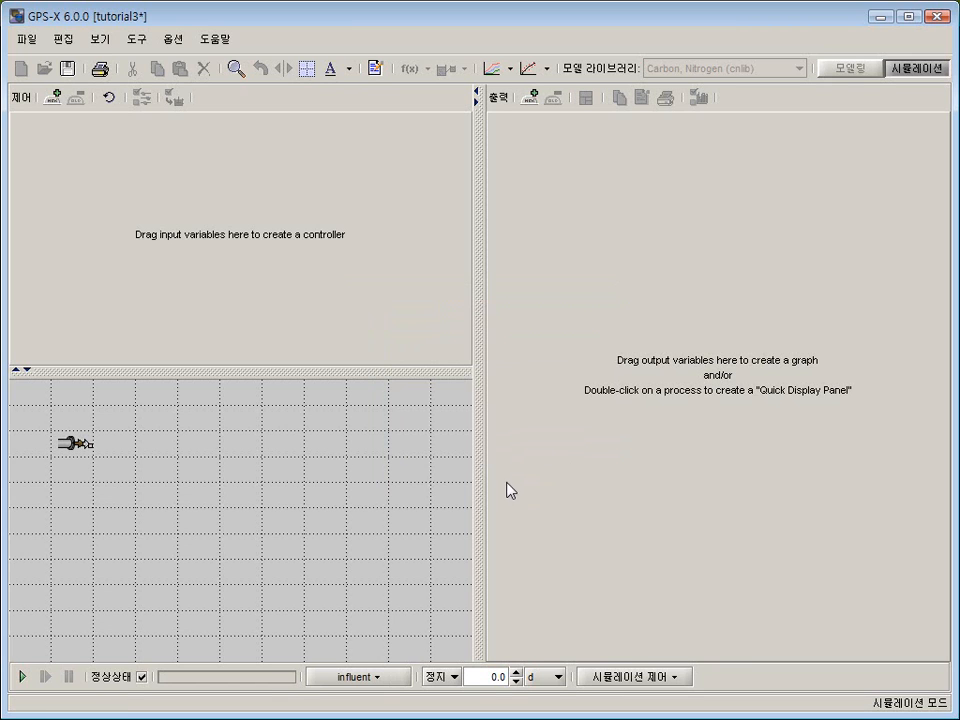
Open the influent characterization (유입수 성상) of the wastewater influent object.
{"action": "left_click", "coordinate": [236, 68]}
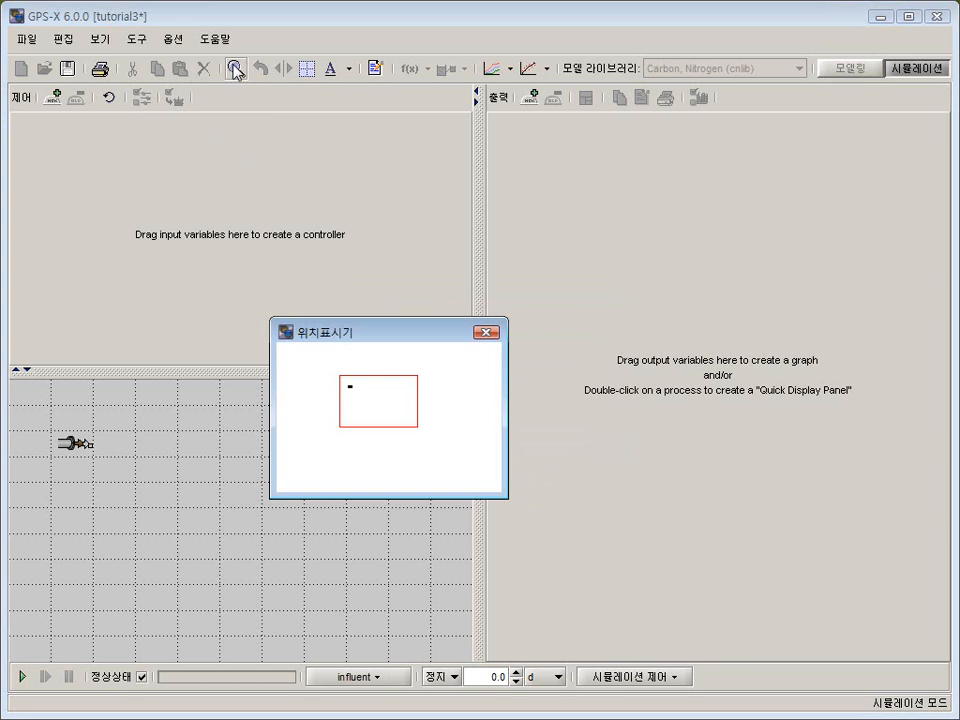
{"action": "left_click_drag", "start_coordinate": [345, 381], "coordinate": [358, 395]}
{"action": "left_click", "coordinate": [486, 332]}
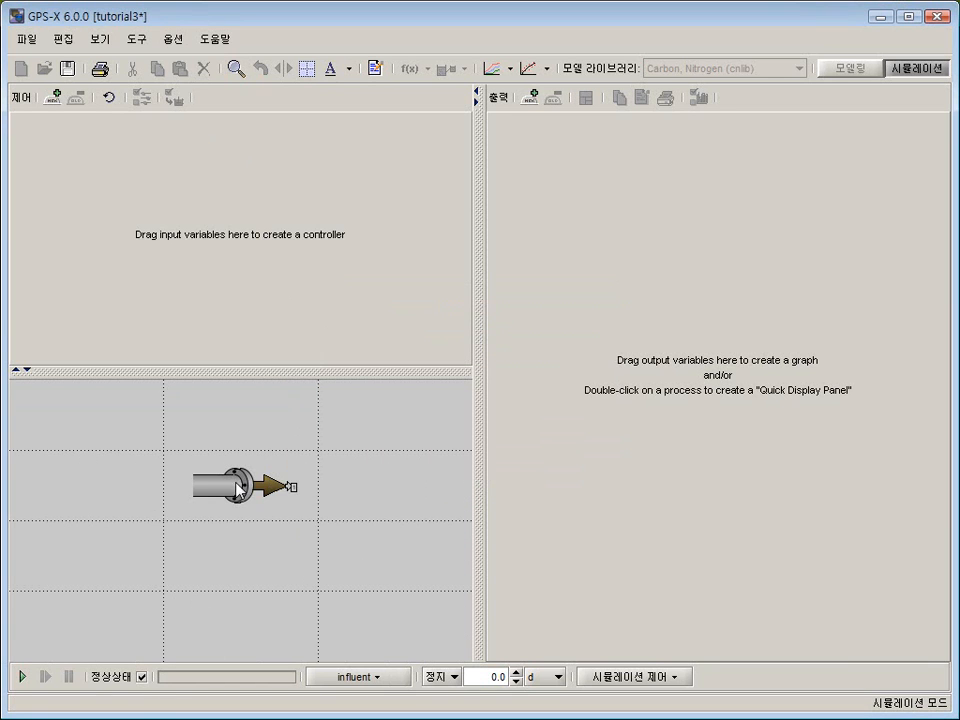
{"action": "right_click", "coordinate": [215, 489]}
{"action": "mouse_move", "coordinate": [277, 564]}
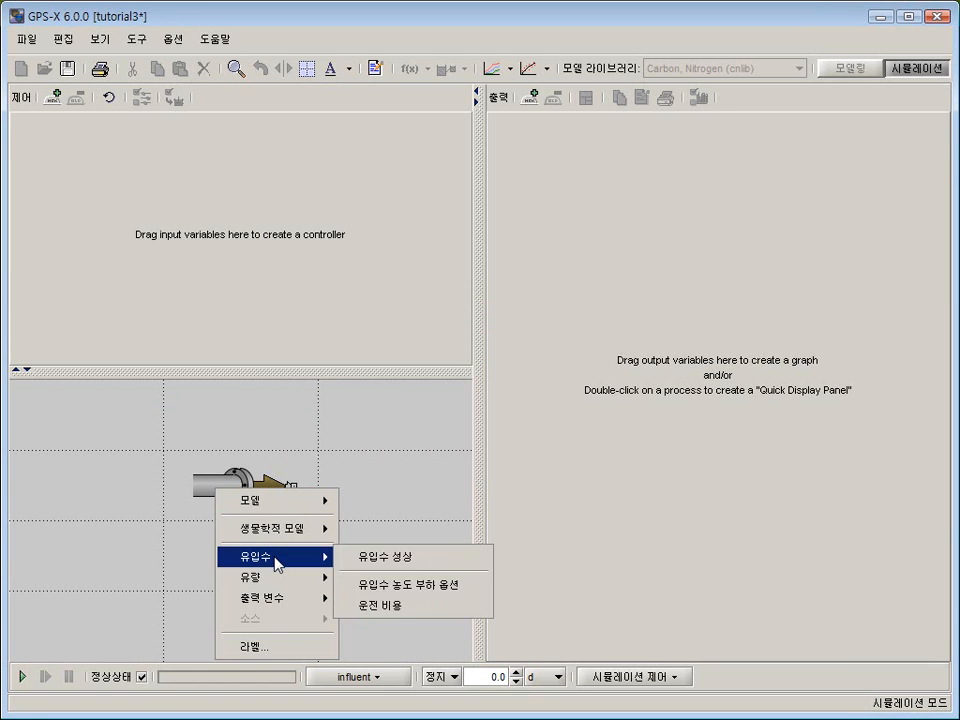
{"action": "left_click", "coordinate": [385, 557]}
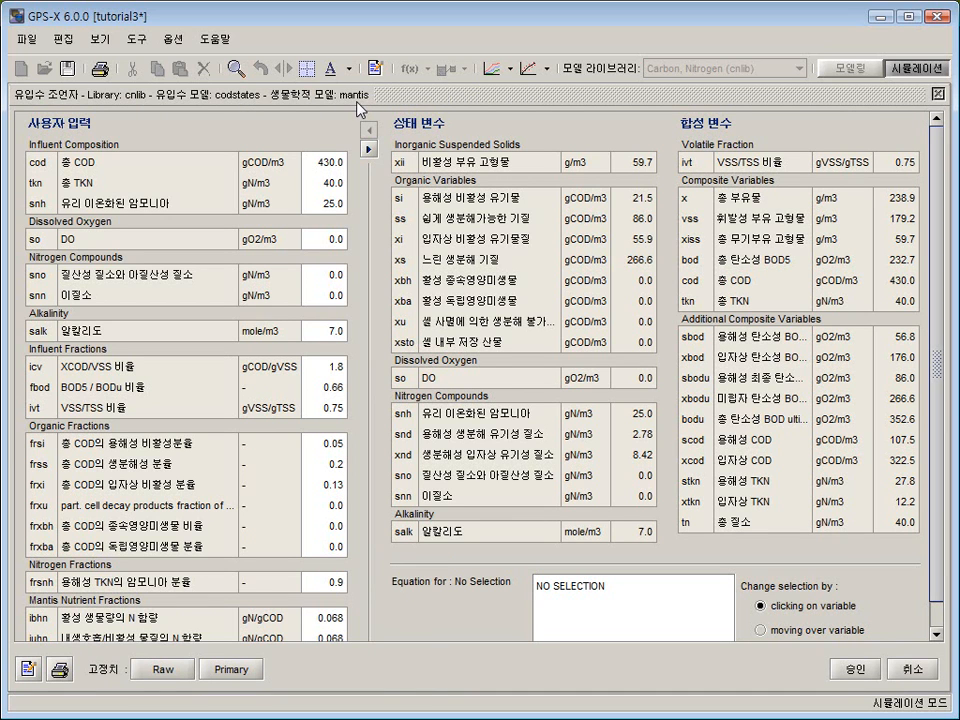
Consult the average historical data table in the tutorial PDF and set the influent's total COD (cod) to 365 gCOD/m3.
{"action": "double_click", "coordinate": [331, 170]}
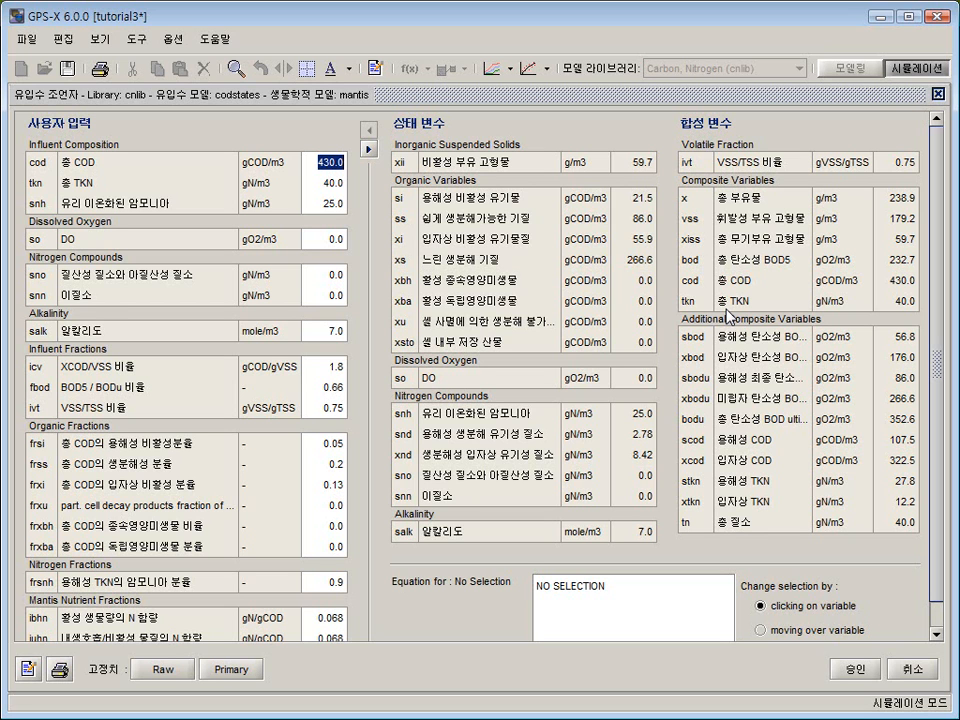
{"action": "key", "text": "alt+Tab"}
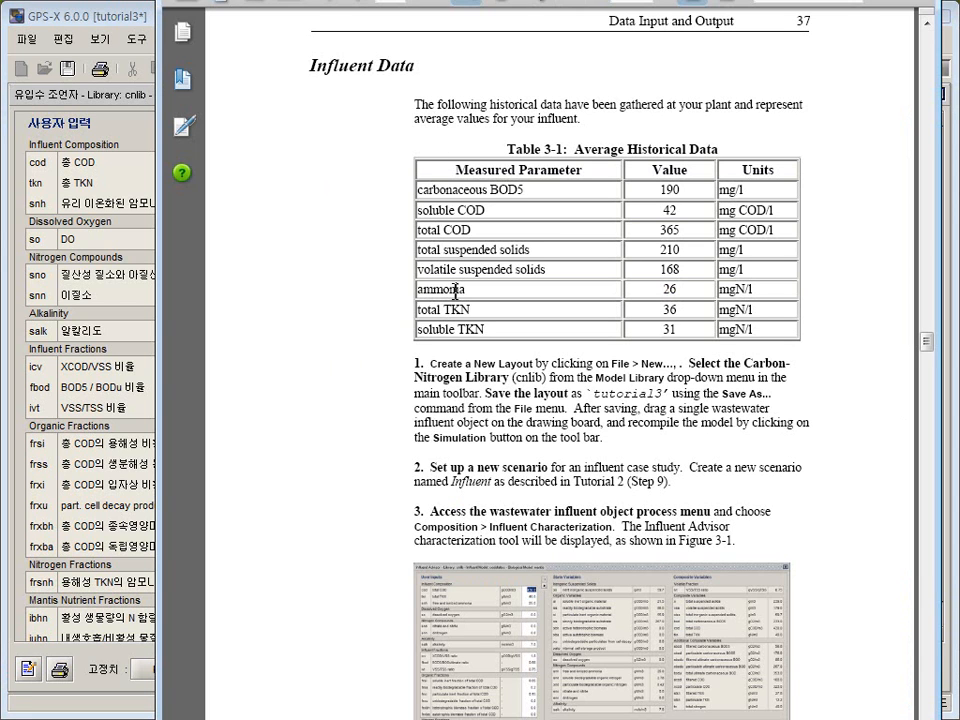
{"action": "left_click", "coordinate": [117, 144]}
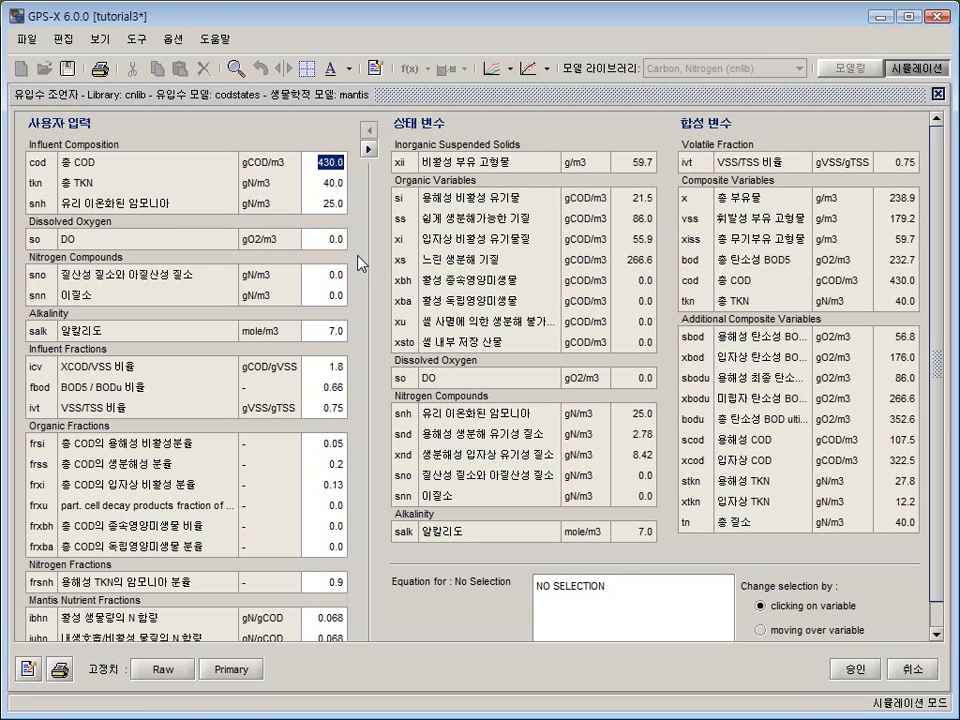
{"action": "type", "text": "365"}
{"action": "key", "text": "Return"}
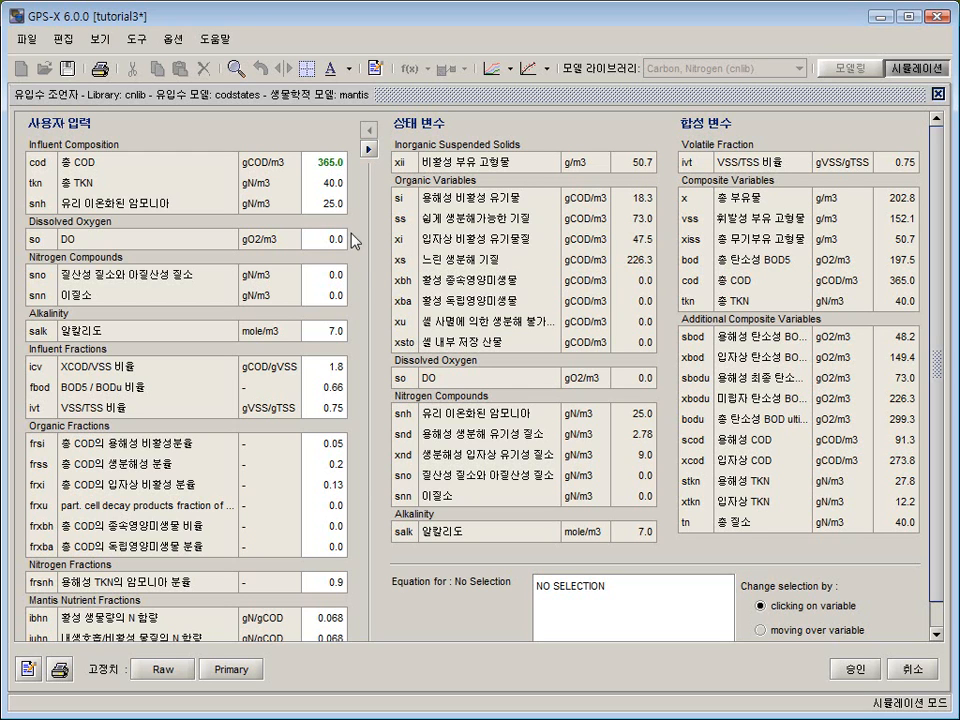
Set the influent's total TKN (tkn) to 36 gN/m3 and free and ionized ammonia (snh) to 26 gN/m3.
{"action": "left_click", "coordinate": [328, 183]}
{"action": "type", "text": "36"}
{"action": "left_click", "coordinate": [338, 204]}
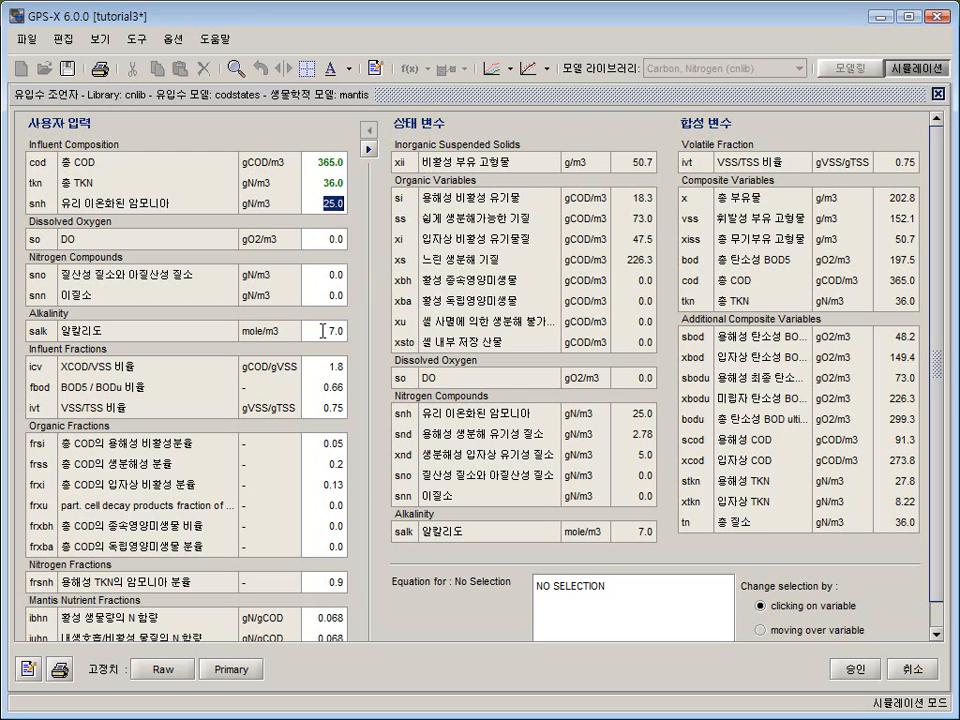
{"action": "type", "text": "36"}
{"action": "key", "text": "BackSpace"}
{"action": "key", "text": "BackSpace"}
{"action": "type", "text": "26"}
{"action": "left_click", "coordinate": [322, 183]}
{"action": "left_click", "coordinate": [318, 206]}
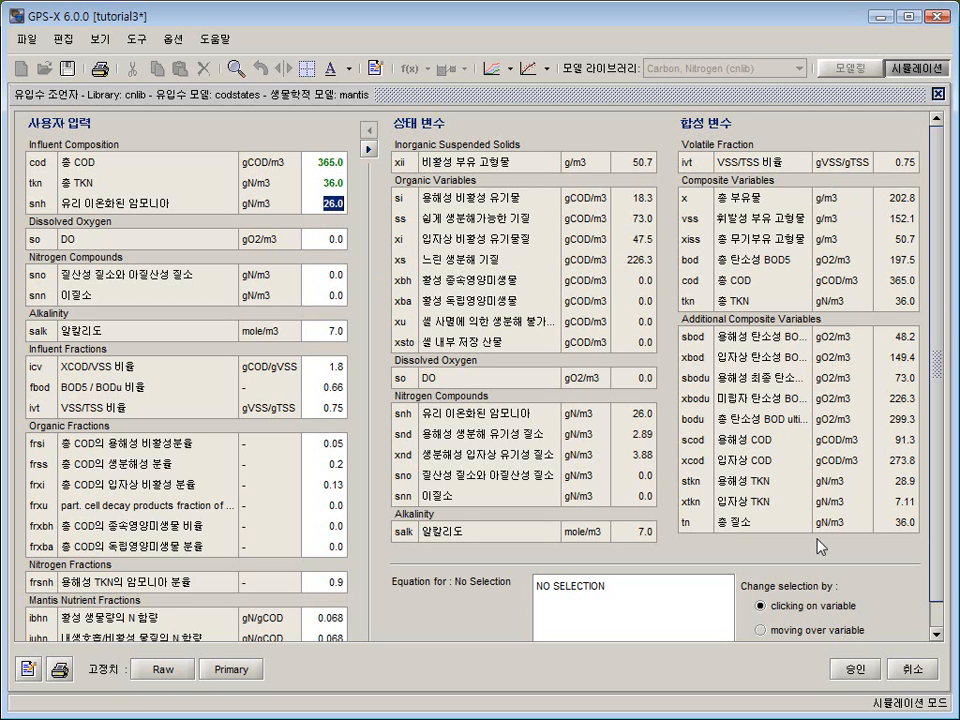
Review the entered composition values and examine the equations behind the vss, total COD and soluble COD (scod) composite variables.
{"action": "left_click", "coordinate": [857, 220]}
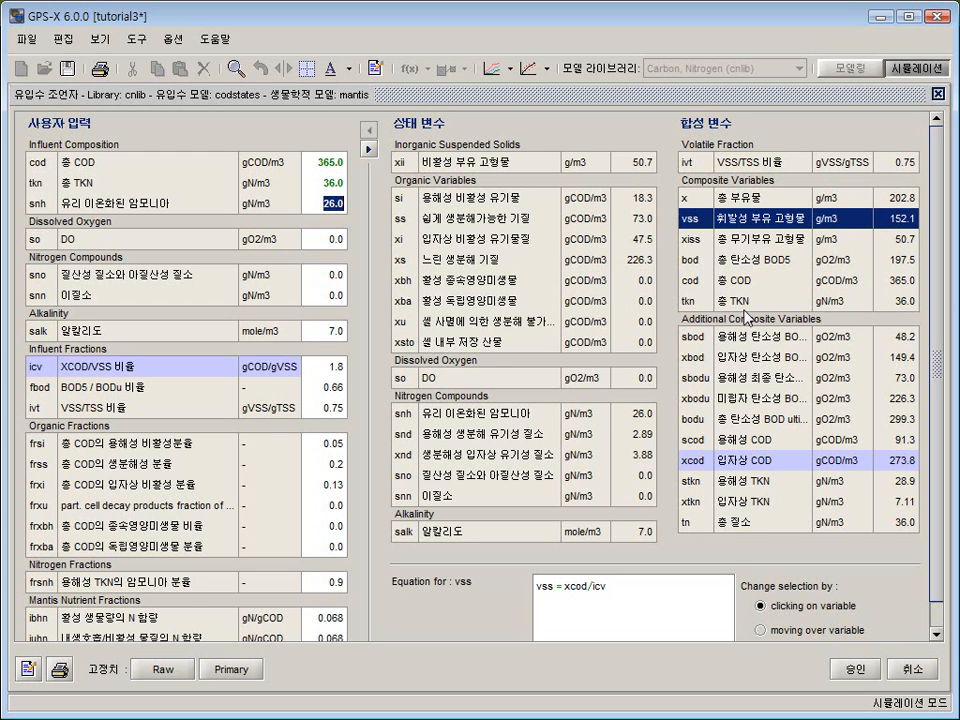
{"action": "left_click", "coordinate": [324, 157]}
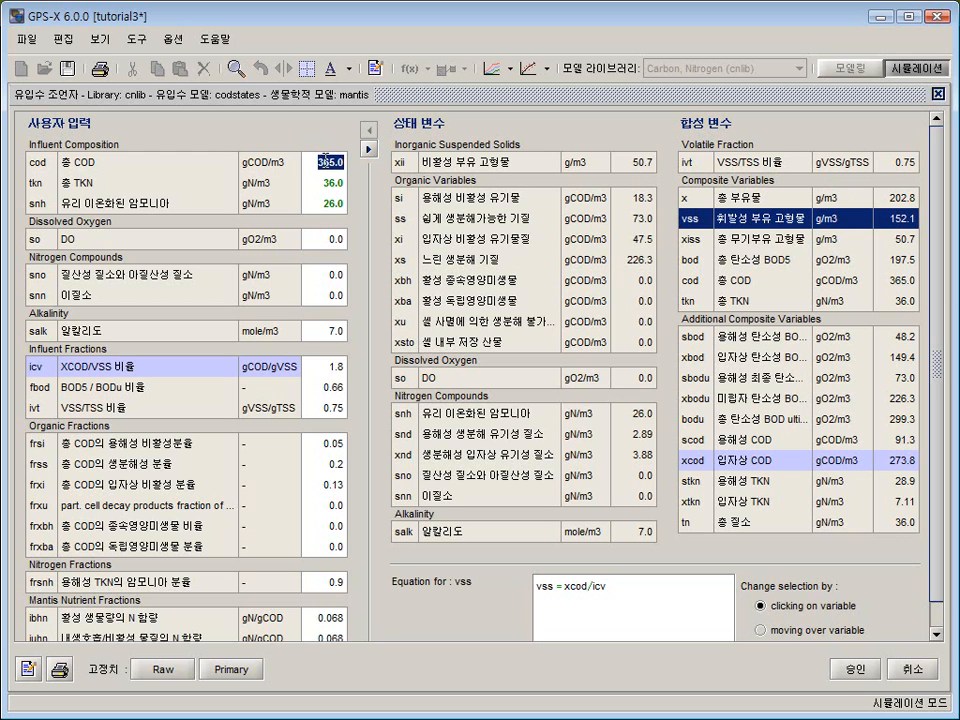
{"action": "left_click", "coordinate": [327, 238]}
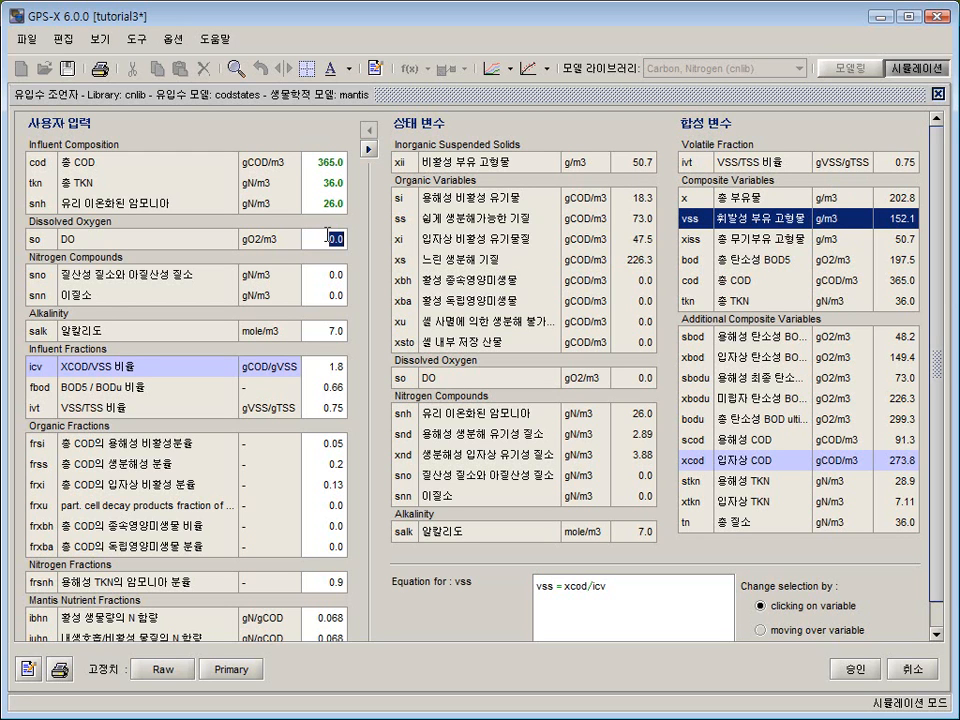
{"action": "left_click", "coordinate": [326, 158]}
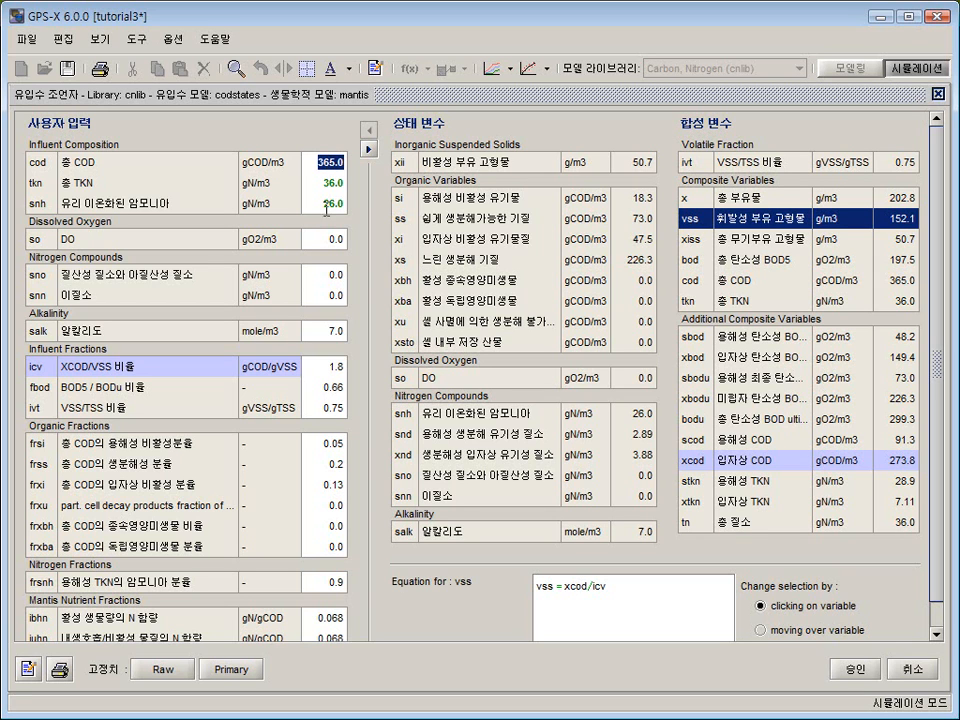
{"action": "key", "text": "Down"}
{"action": "key", "text": "Down"}
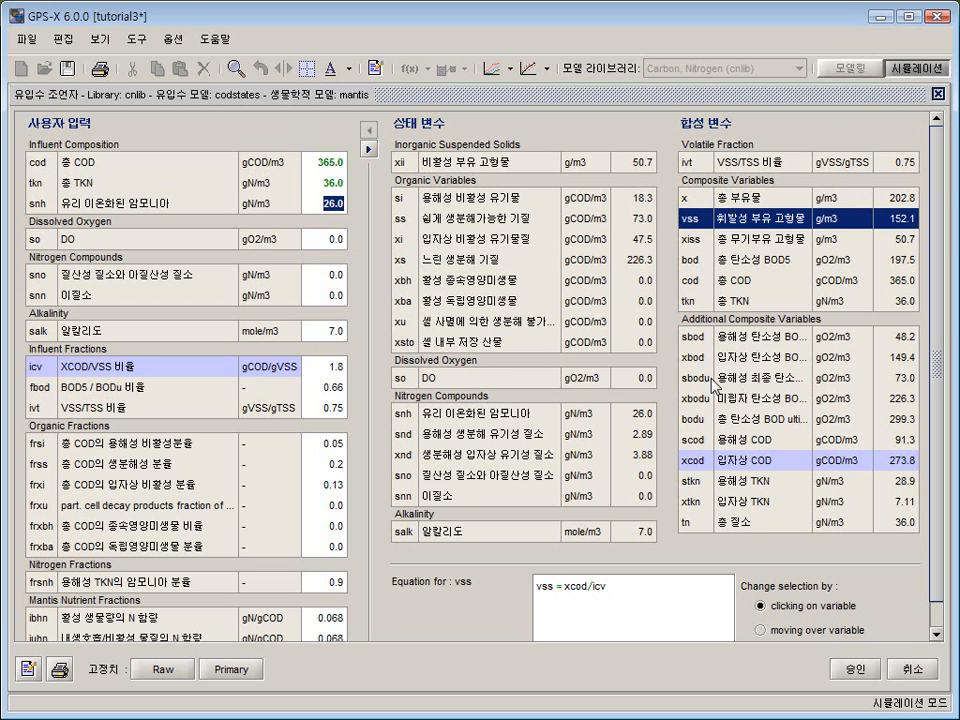
{"action": "left_click", "coordinate": [713, 283]}
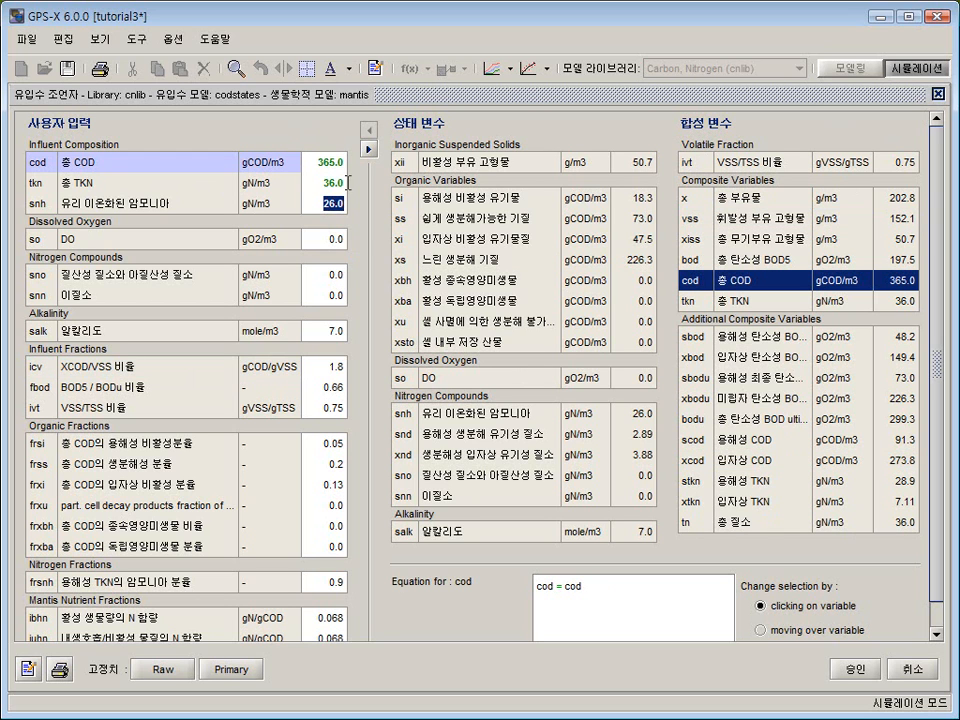
{"action": "left_click", "coordinate": [744, 229]}
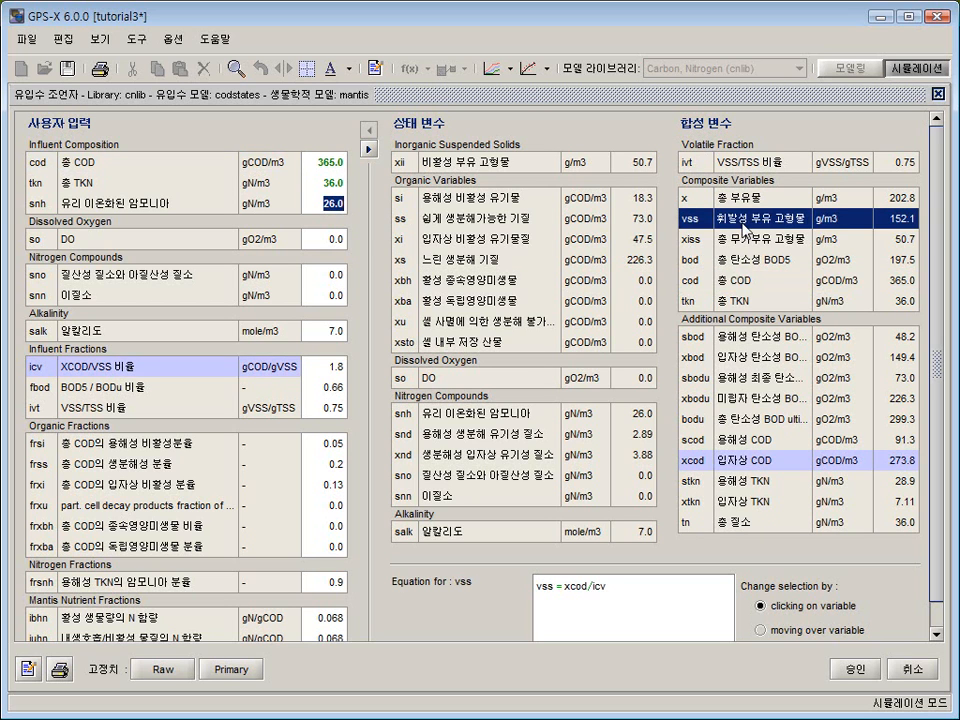
{"action": "left_click", "coordinate": [762, 442]}
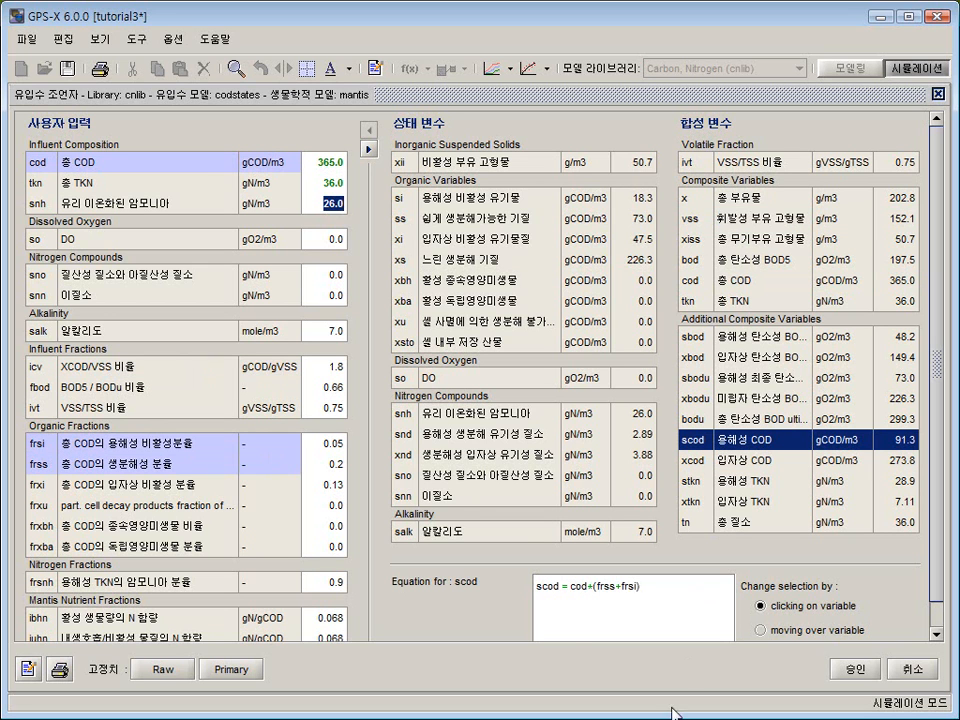
Check the soluble COD and volatile suspended solids values in the tutorial PDF's average historical data table, then return to the influent characterization.
{"action": "left_click", "coordinate": [640, 719]}
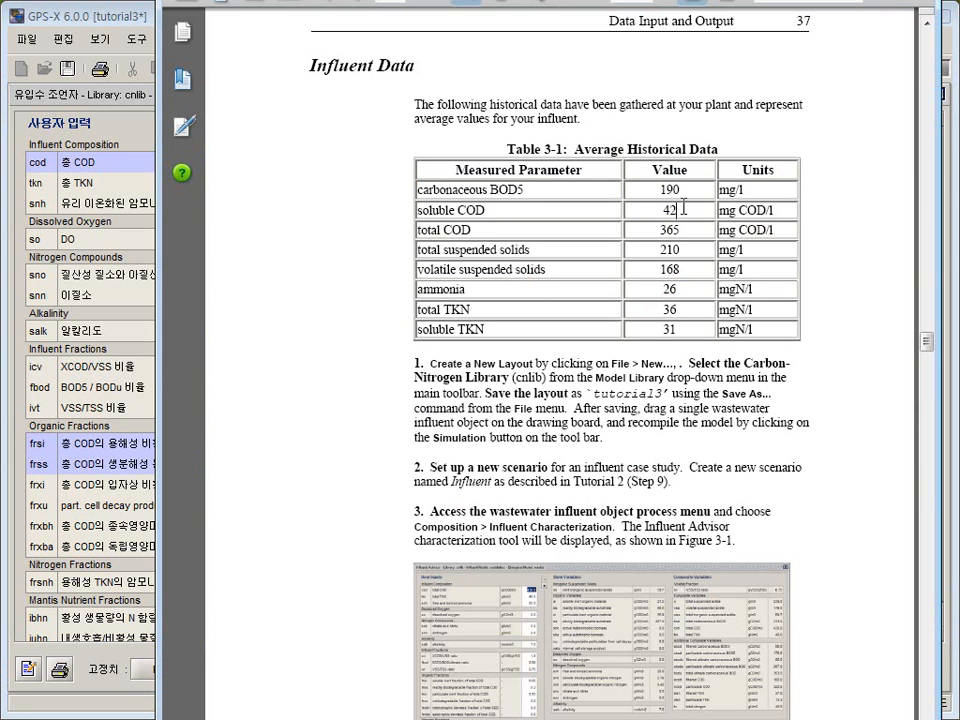
{"action": "left_click_drag", "start_coordinate": [659, 270], "coordinate": [687, 268]}
{"action": "left_click", "coordinate": [686, 268]}
{"action": "left_click", "coordinate": [122, 112]}
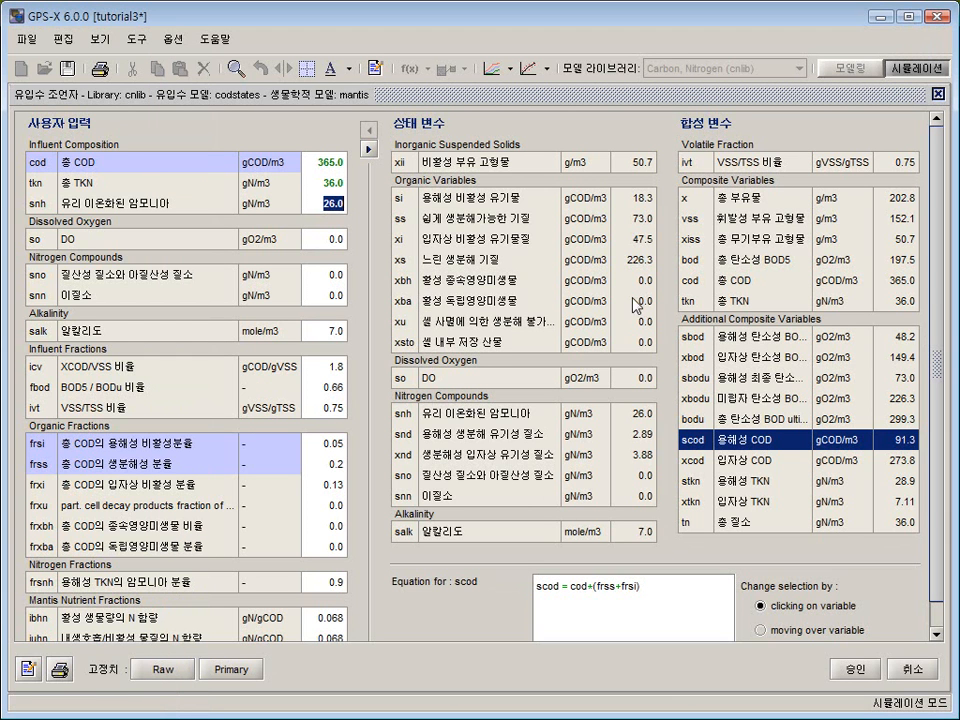
Make the equation display follow moving over variables, and view the equations for vss and soluble TKN (stkn).
{"action": "left_click", "coordinate": [745, 225]}
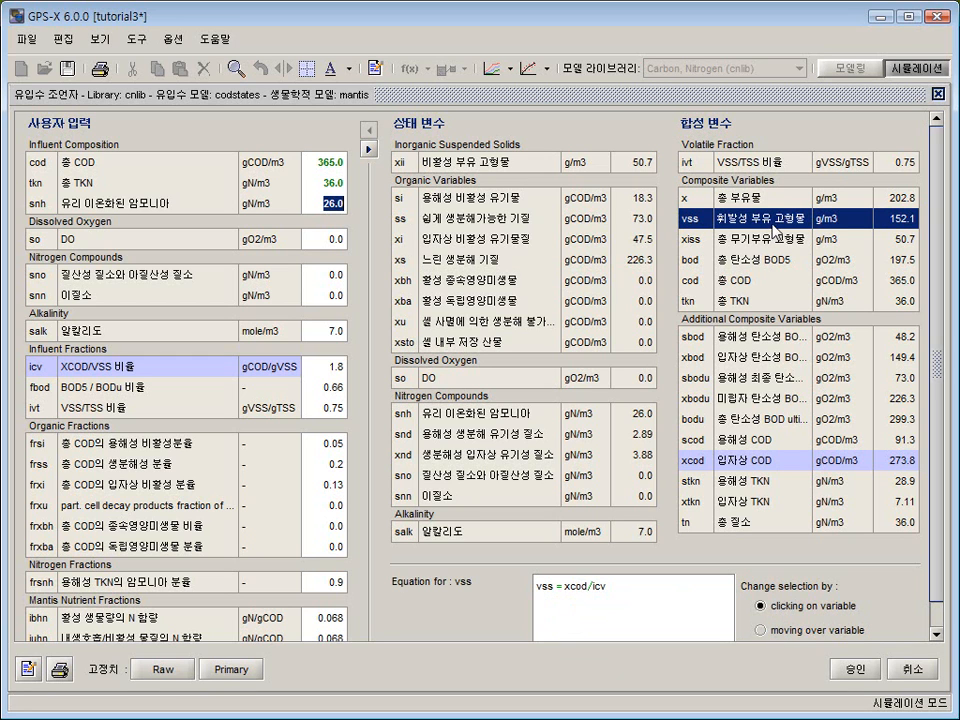
{"action": "left_click", "coordinate": [761, 630]}
{"action": "mouse_move", "coordinate": [713, 485]}
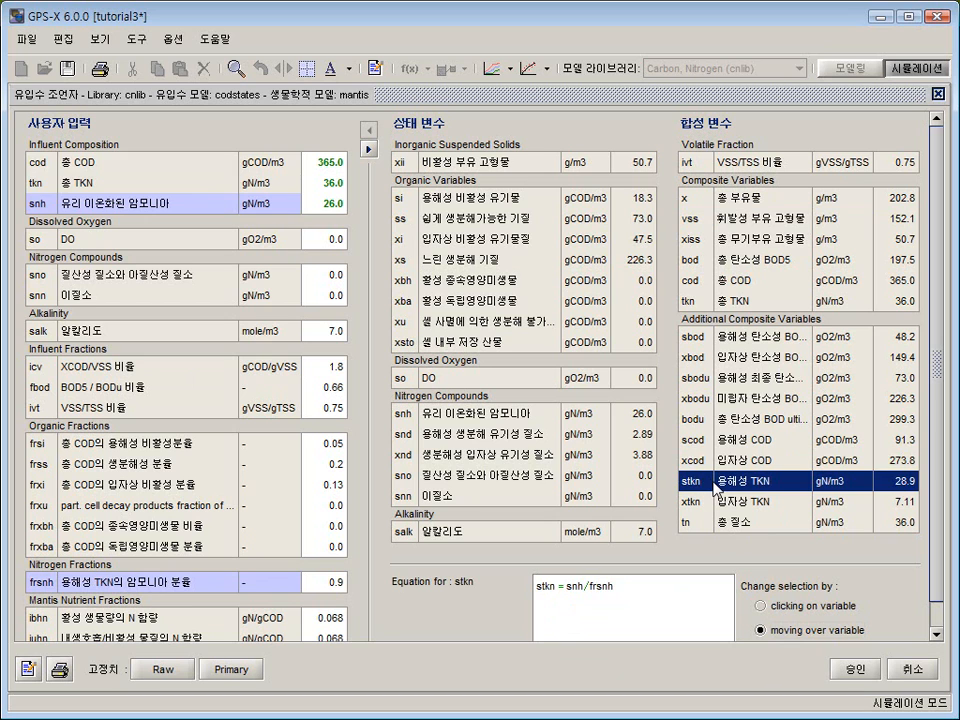
Make the equation display follow clicking on variables again and show the equation for vss.
{"action": "mouse_move", "coordinate": [716, 462]}
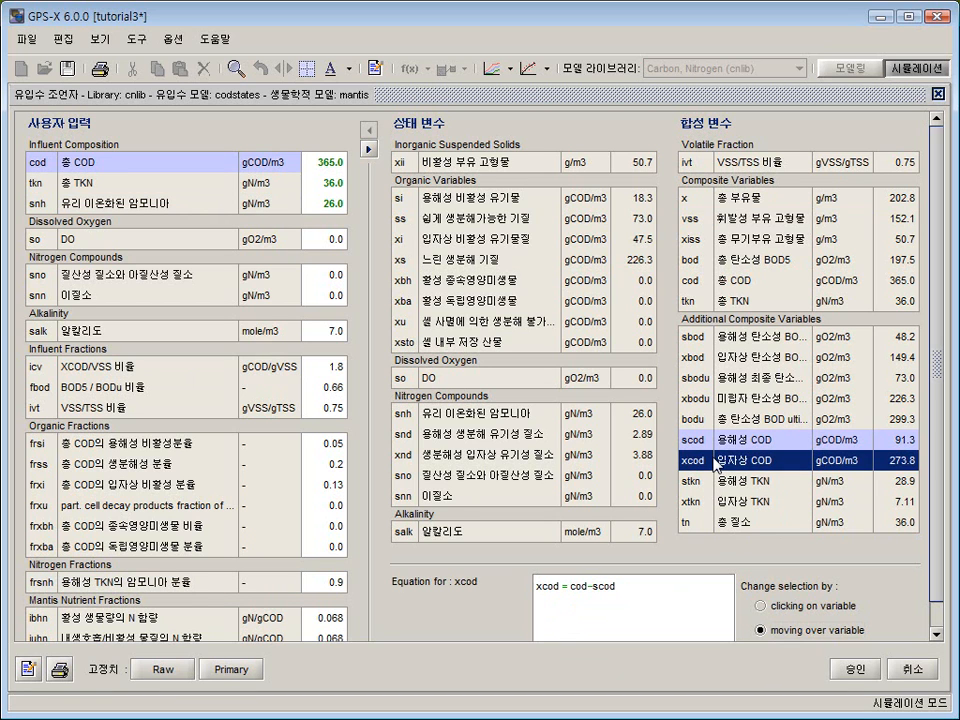
{"action": "left_click", "coordinate": [761, 607]}
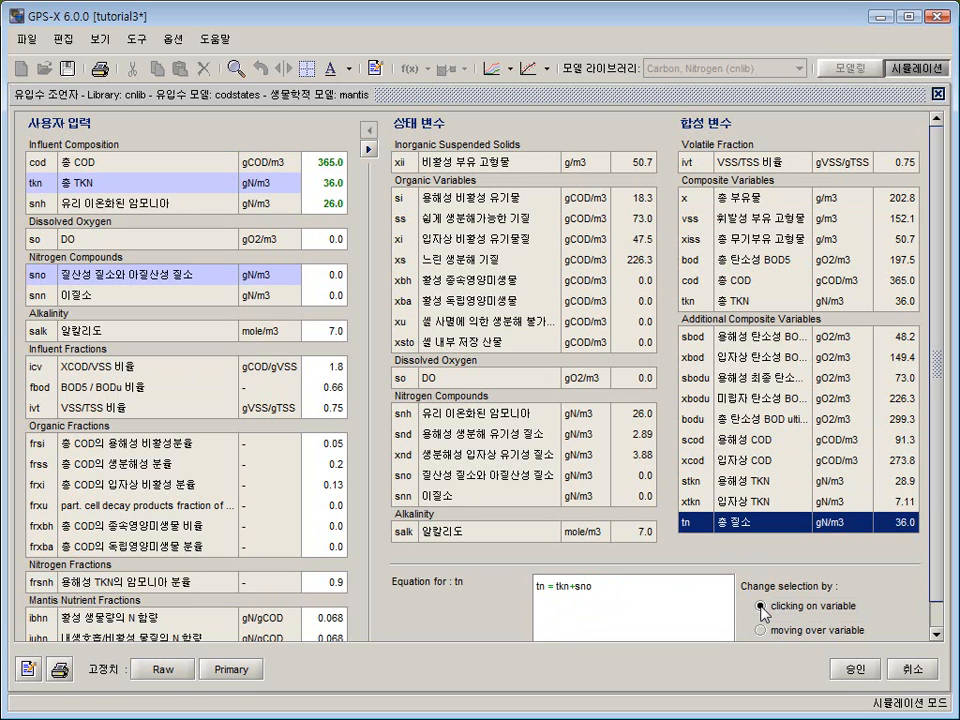
{"action": "left_click", "coordinate": [708, 219]}
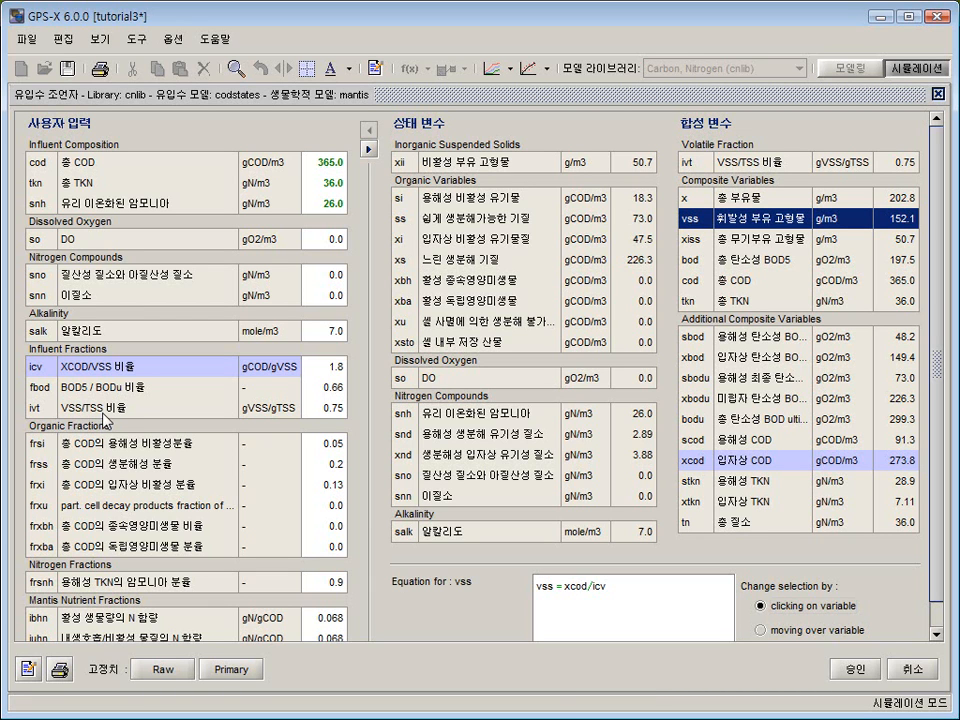
Look up the VSS:TSS (ivt) and particulate COD:VSS (icv) ratio calculations in the tutorial PDF, then return to GPS-X.
{"action": "key", "text": "alt+Tab"}
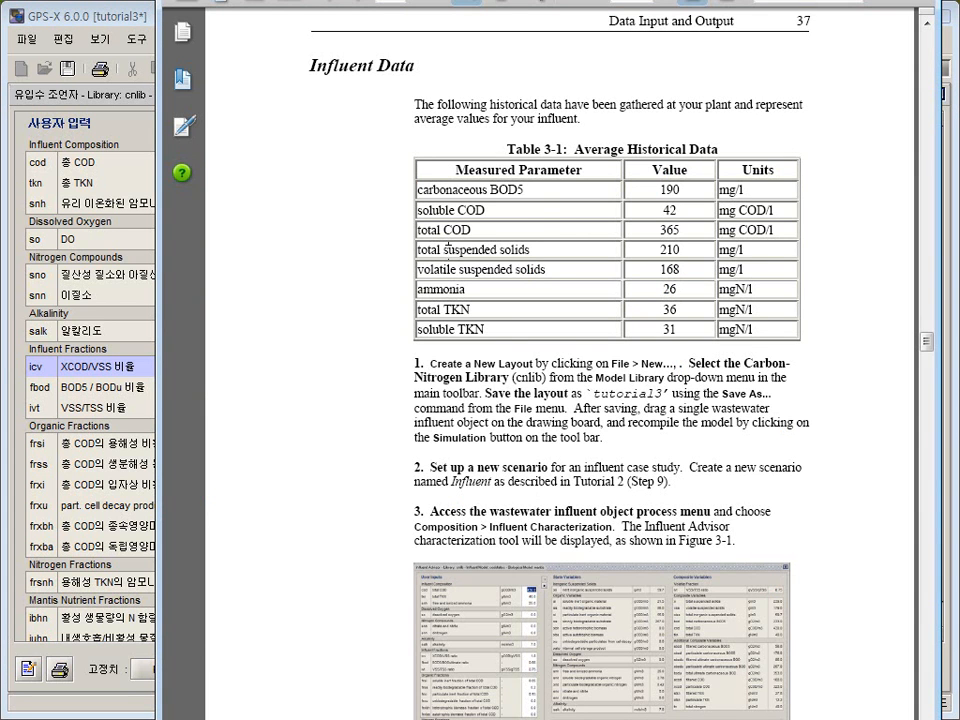
{"action": "scroll", "coordinate": [448, 249], "scroll_direction": "down", "scroll_amount": 15}
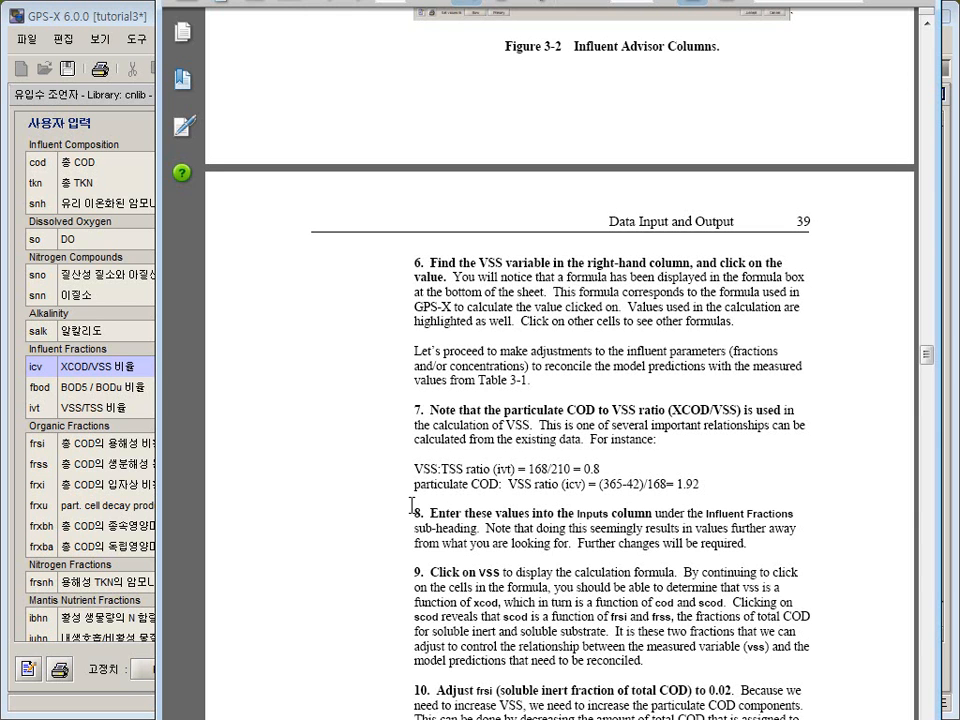
{"action": "left_click", "coordinate": [36, 385]}
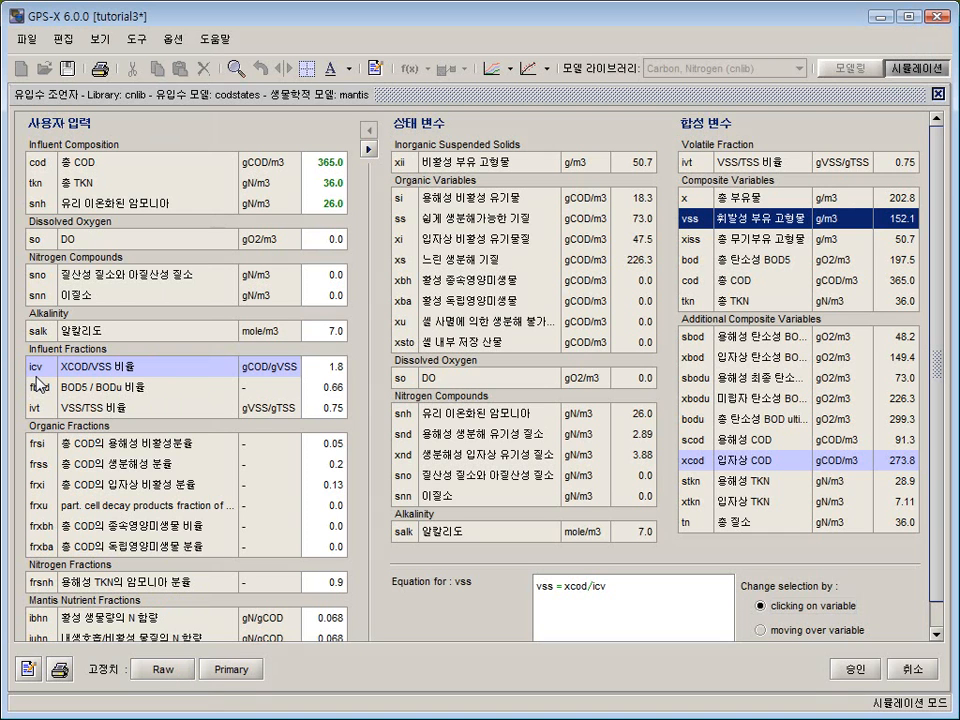
Set the influent's XCOD/VSS ratio (icv) to 1.92 gCOD/gVSS and VSS/TSS ratio (ivt) to 0.8 gVSS/gTSS.
{"action": "left_click", "coordinate": [317, 372]}
{"action": "key", "text": "BackSpace"}
{"action": "type", "text": "1.92"}
{"action": "left_click", "coordinate": [325, 409]}
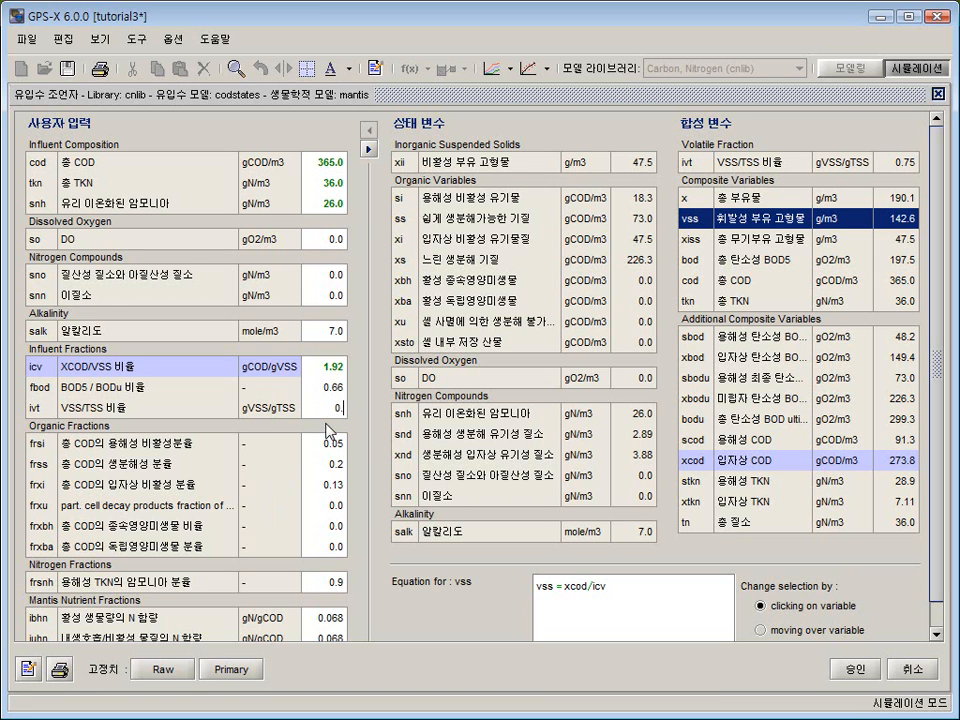
{"action": "type", "text": "0.8"}
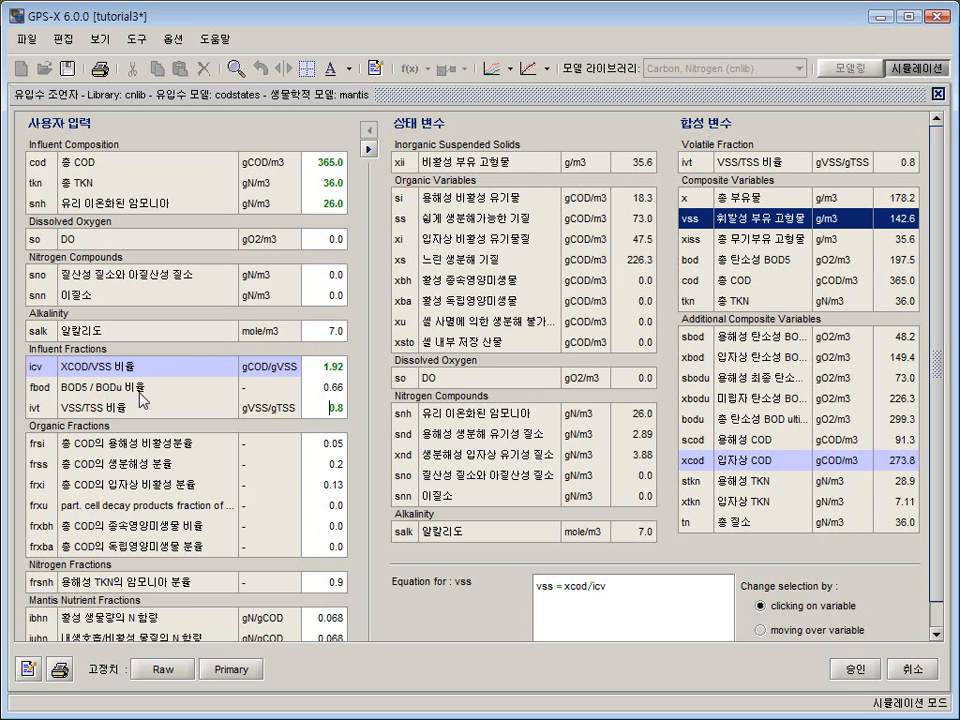
Trace how vss is calculated by viewing the equations for vss, particulate COD (xcod) and soluble COD (scod).
{"action": "left_click", "coordinate": [696, 465]}
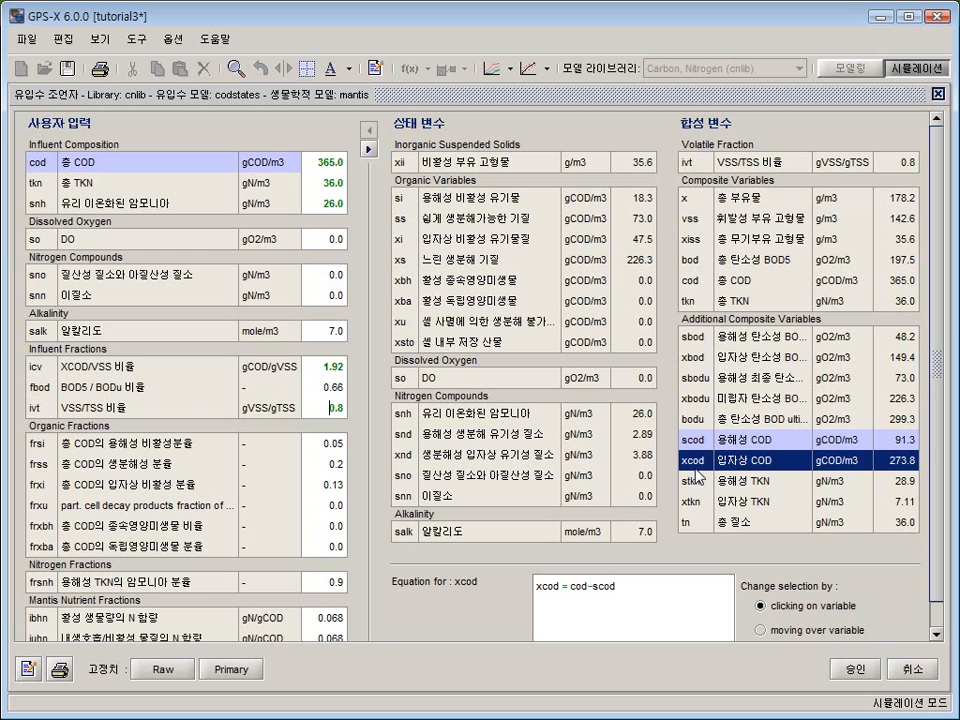
{"action": "left_click", "coordinate": [697, 218]}
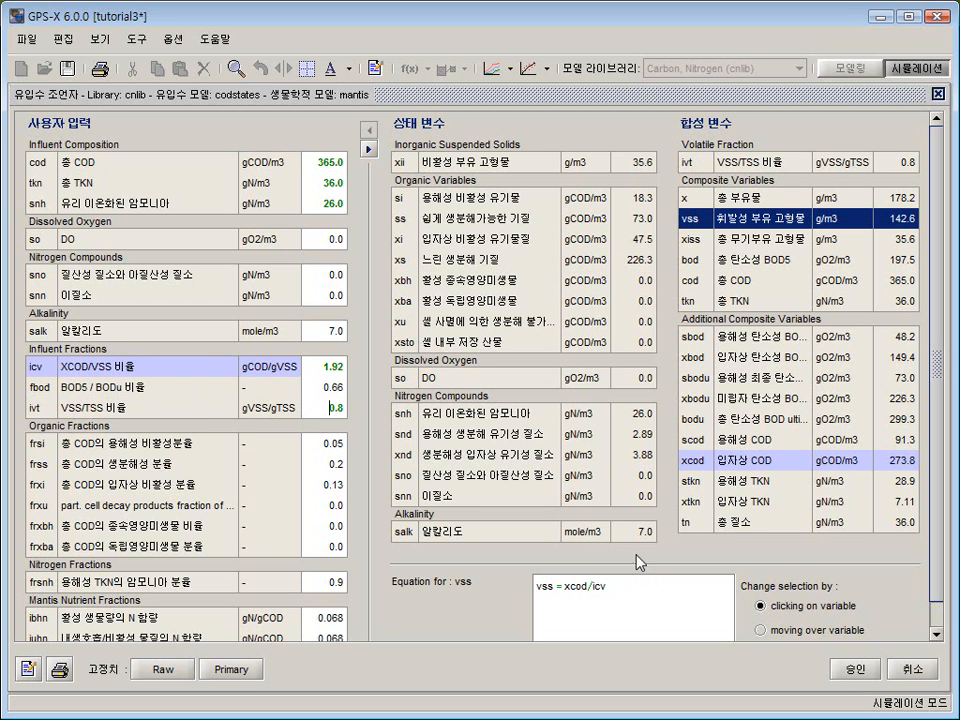
{"action": "left_click", "coordinate": [693, 463]}
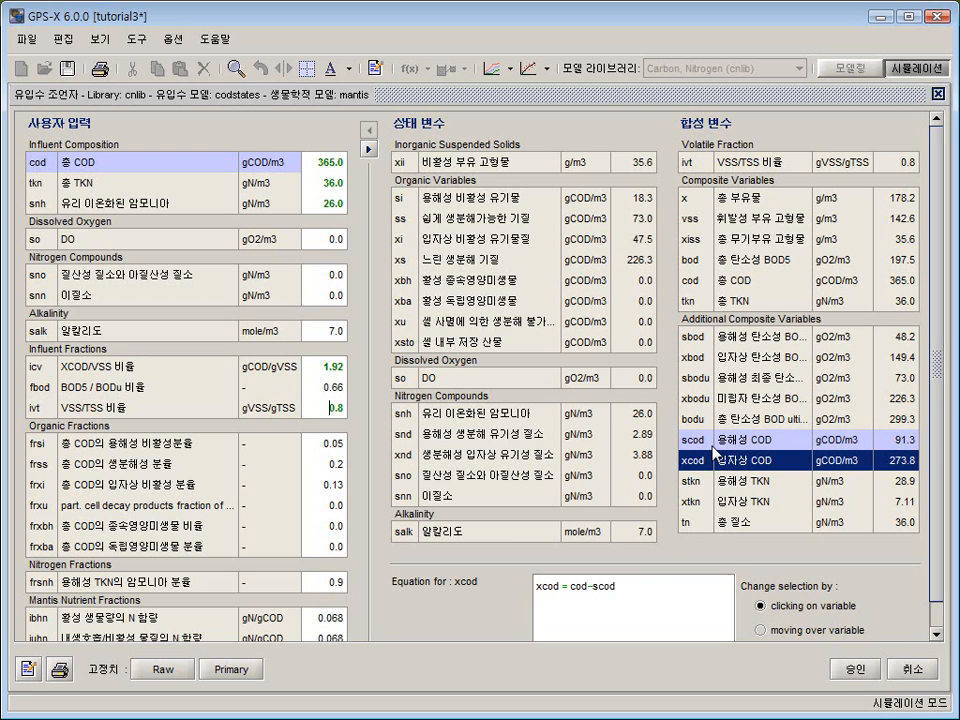
{"action": "left_click", "coordinate": [711, 449]}
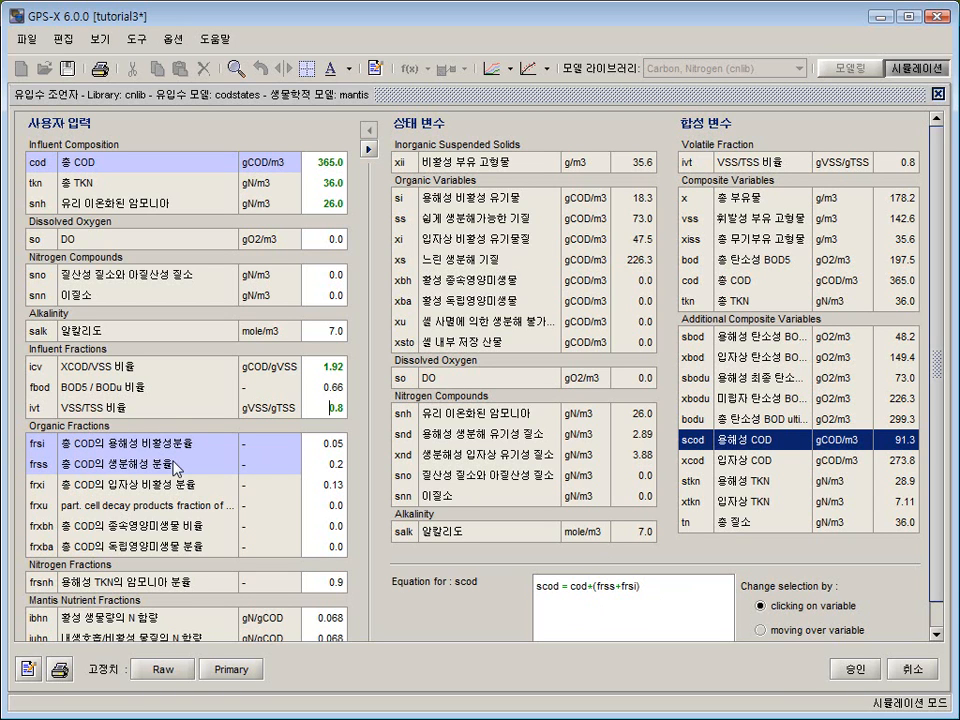
Set the soluble inert fraction of total COD (frsi) to 0.02 and the readily biodegradable fraction (frss) to 0.095.
{"action": "key", "text": "Return"}
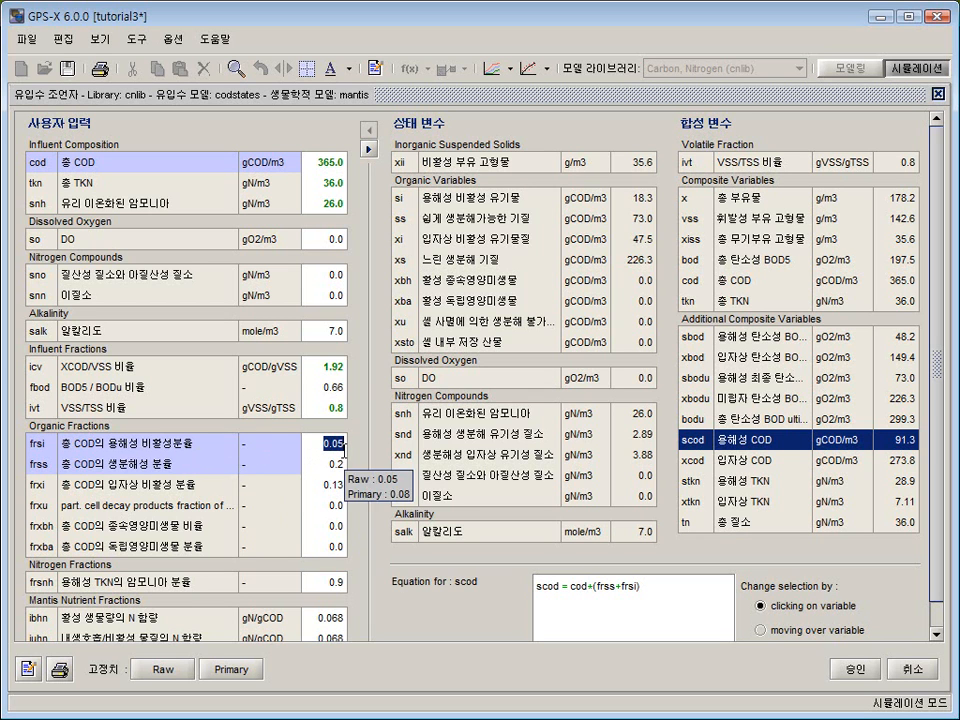
{"action": "type", "text": "0.02"}
{"action": "key", "text": "Return"}
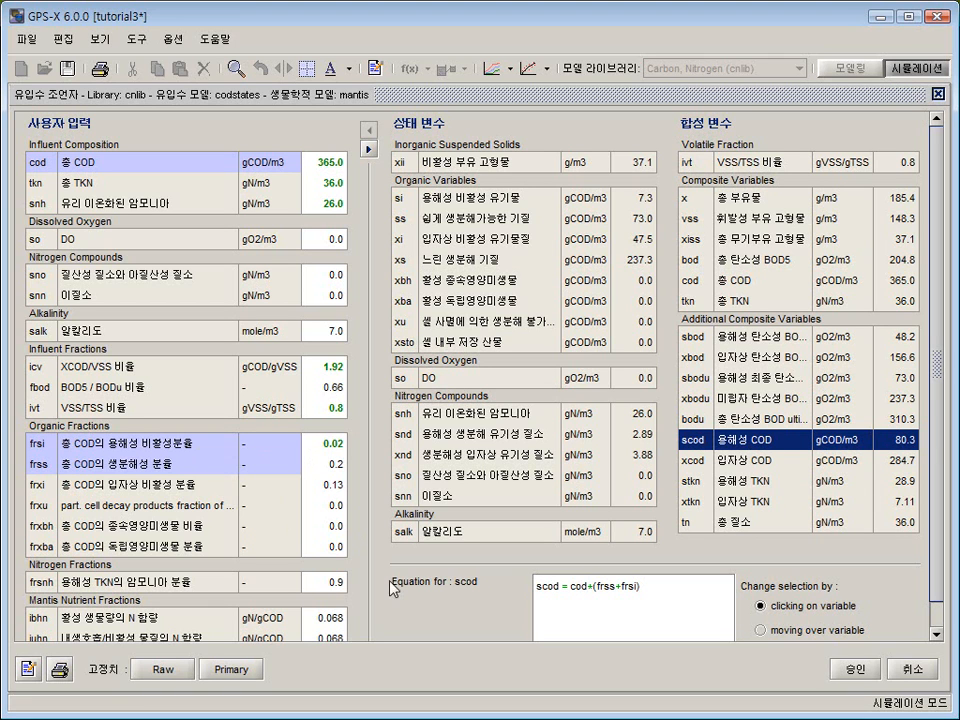
{"action": "double_click", "coordinate": [329, 465]}
{"action": "type", "text": "0.095"}
{"action": "key", "text": "Return"}
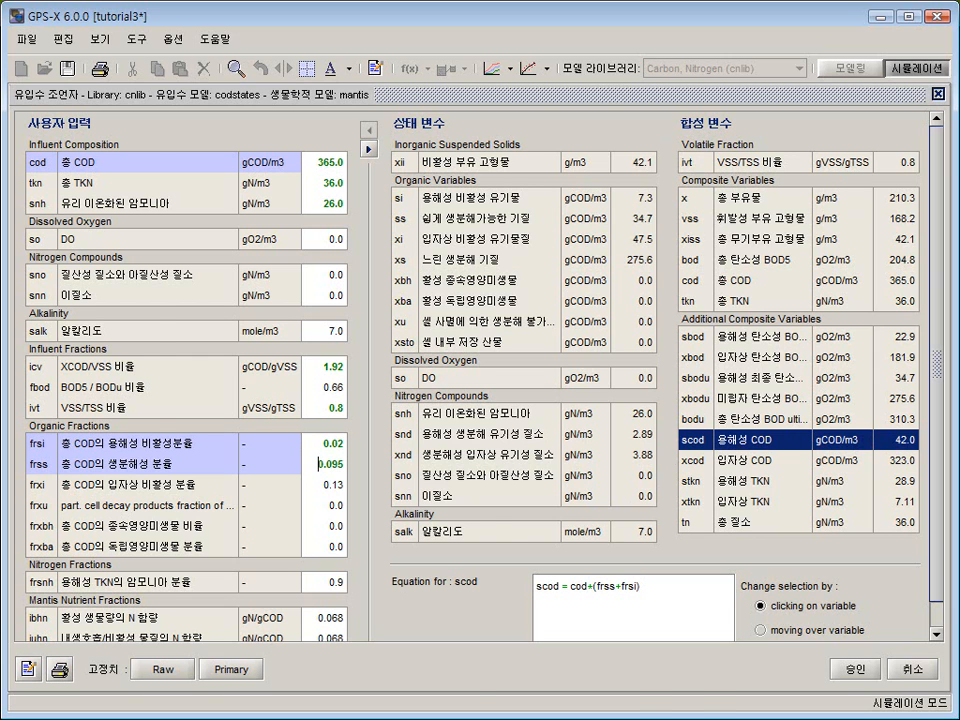
Compare the adjusted composition with the average historical data table in the tutorial PDF, then return to the influent characterization.
{"action": "left_click", "coordinate": [776, 719]}
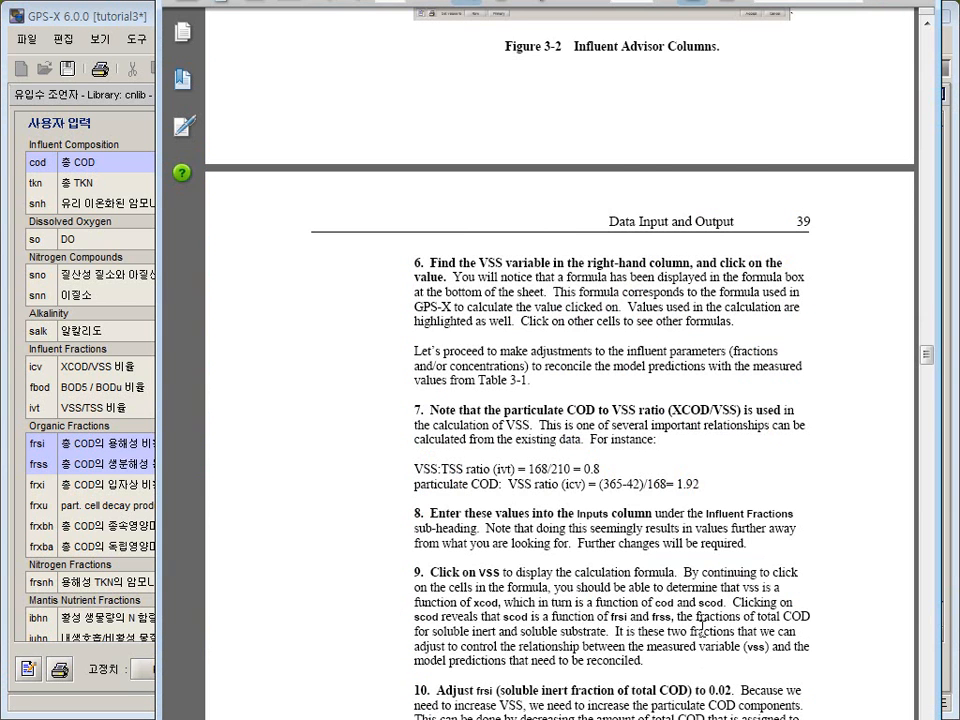
{"action": "scroll", "coordinate": [701, 628], "scroll_direction": "up", "scroll_amount": 15}
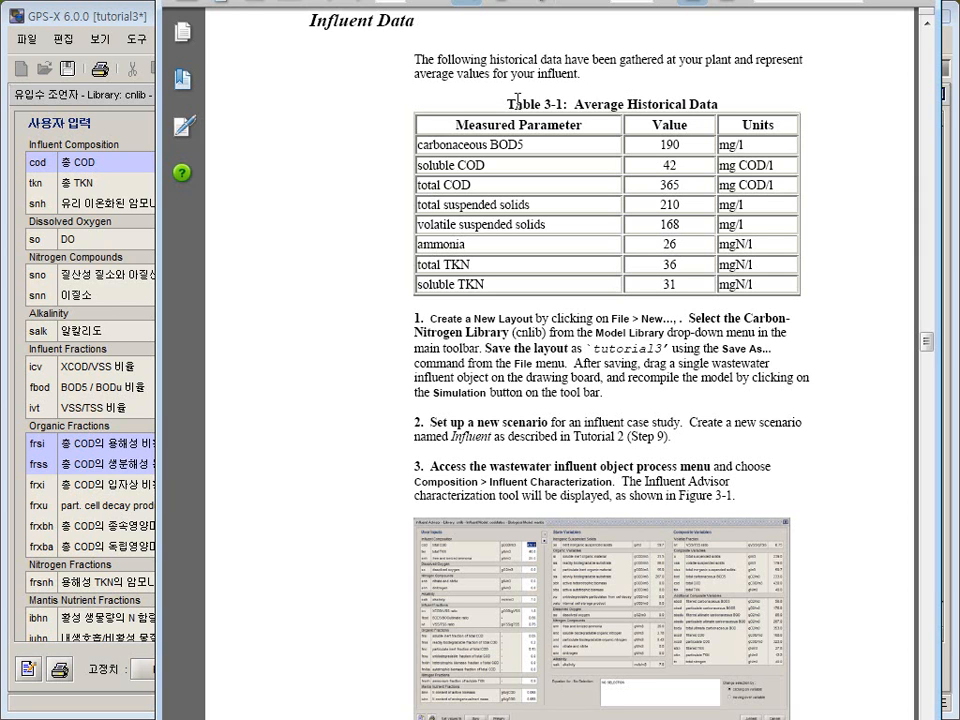
{"action": "left_click", "coordinate": [130, 99]}
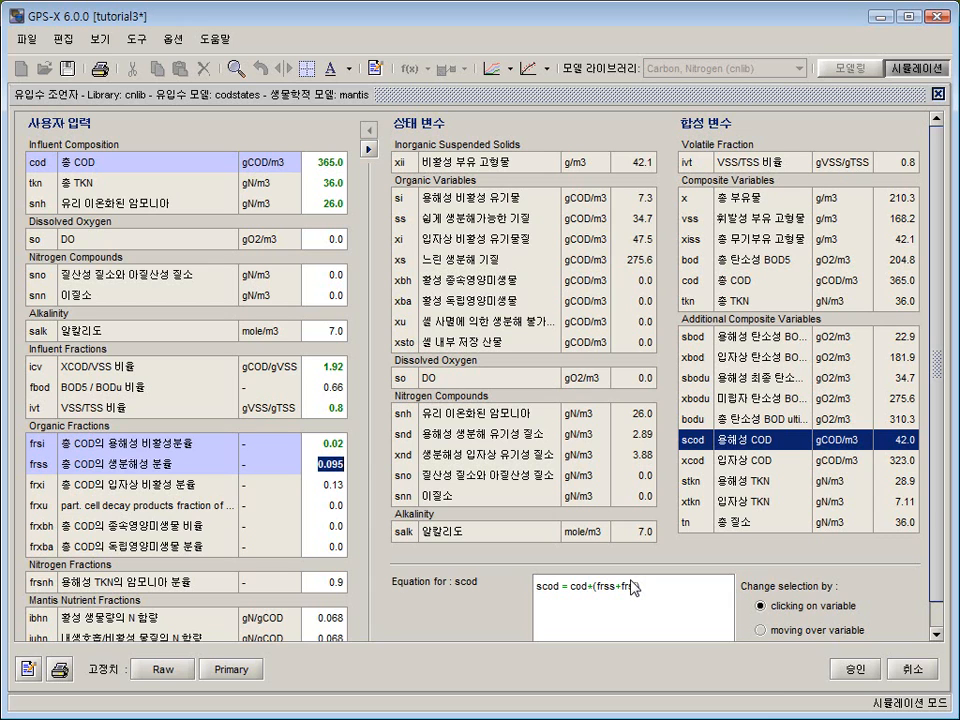
Try a total TKN (tkn) of 15 gN/m3 and check its effect on the calculated variables, then restore it to 36 gN/m3.
{"action": "left_click", "coordinate": [328, 183]}
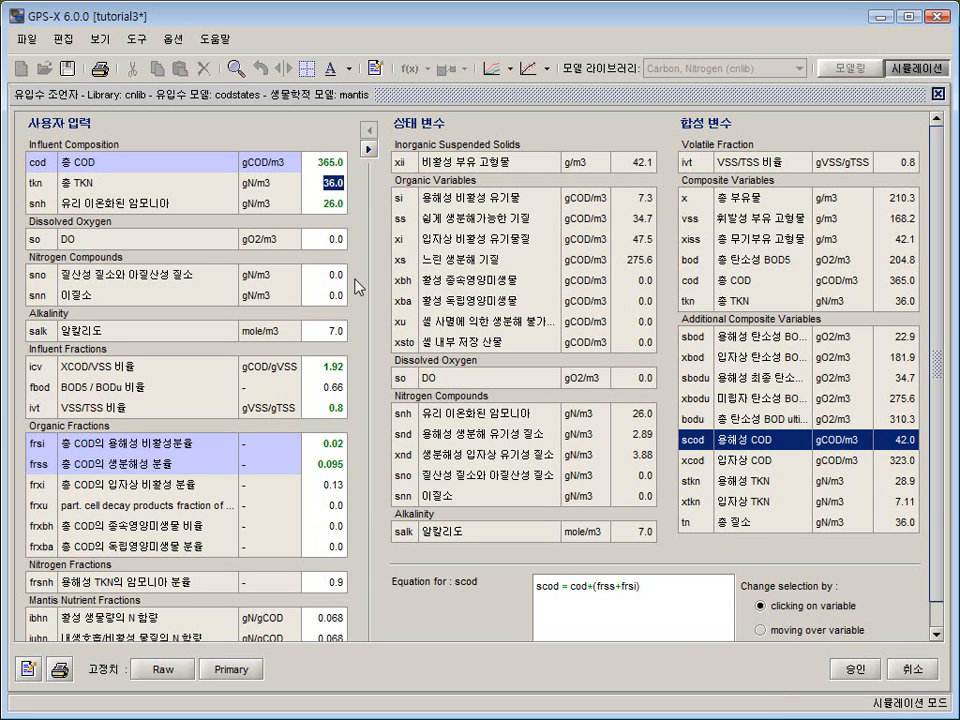
{"action": "type", "text": "15"}
{"action": "key", "text": "Return"}
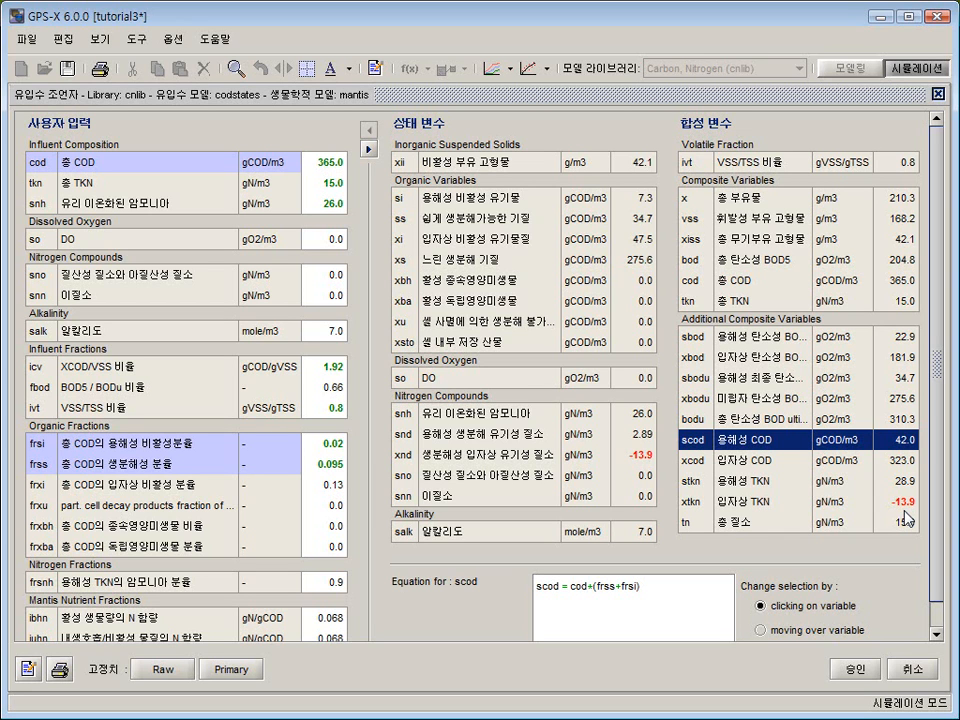
{"action": "key", "text": "Delete"}
{"action": "key", "text": "Delete"}
{"action": "key", "text": "Delete"}
{"action": "key", "text": "Delete"}
{"action": "type", "text": "36"}
{"action": "key", "text": "Return"}
Load the Raw default influent values, then replace them with the Primary defaults and review the values.
{"action": "scroll", "coordinate": [938, 573], "scroll_direction": "down", "scroll_amount": 1}
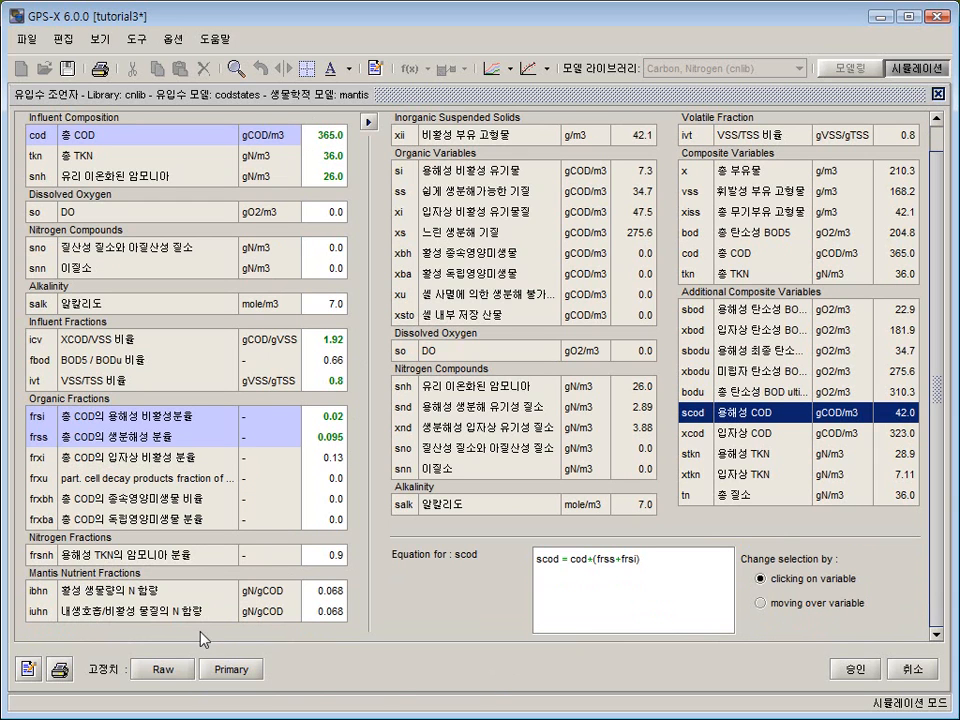
{"action": "left_click", "coordinate": [176, 673]}
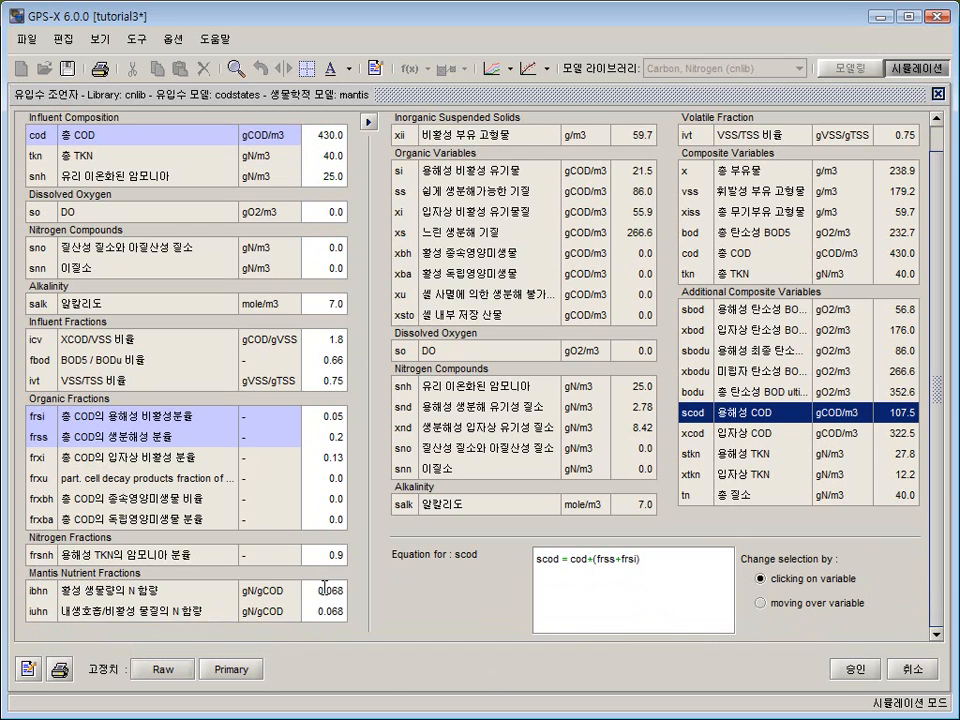
{"action": "left_click", "coordinate": [243, 671]}
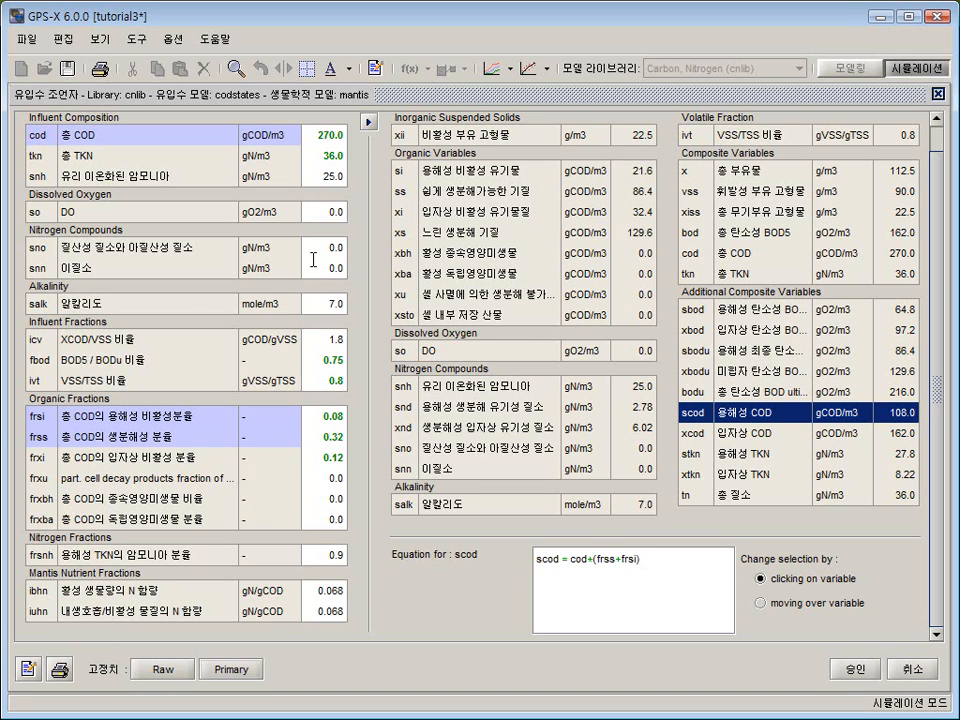
{"action": "double_click", "coordinate": [330, 437]}
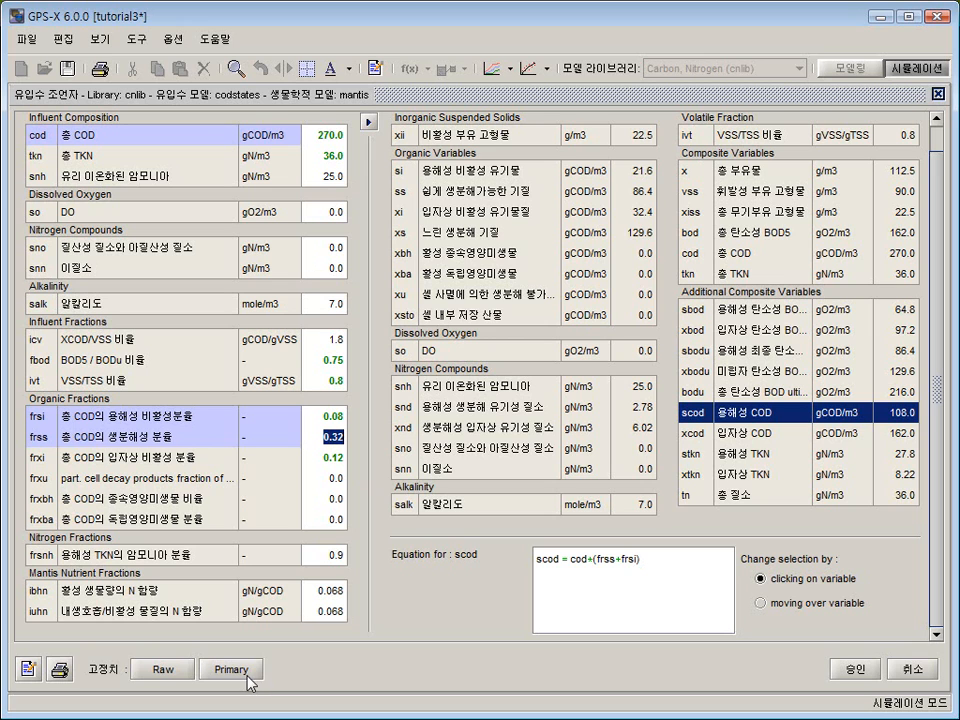
{"action": "mouse_move", "coordinate": [305, 352]}
View the print dialog and the Excel (*.xls) save dialog for the influent characterization, cancelling each one.
{"action": "left_click", "coordinate": [61, 671]}
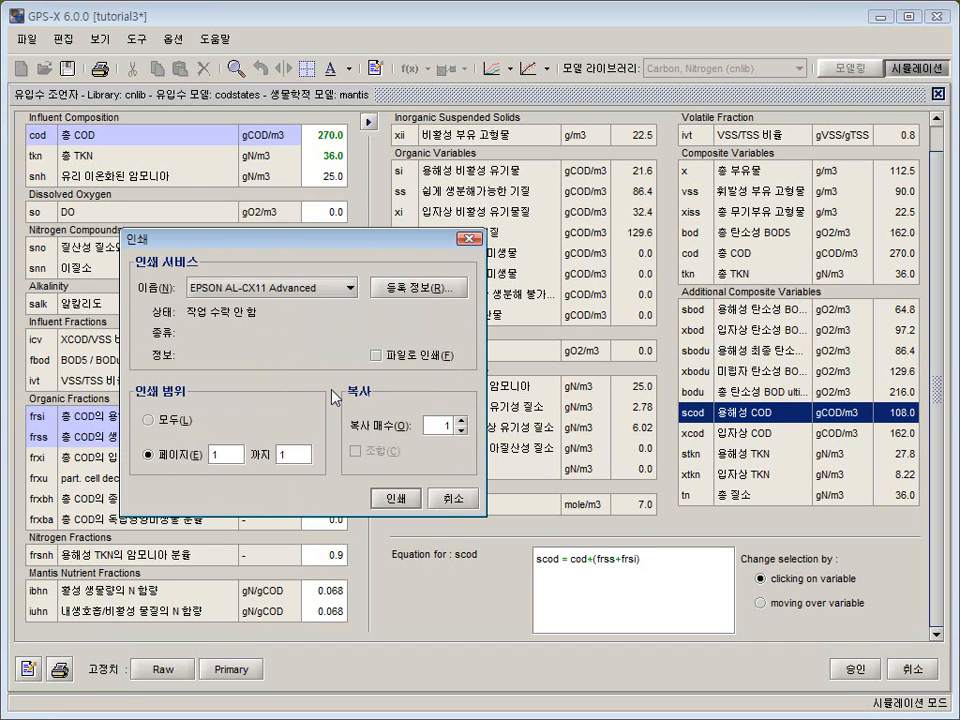
{"action": "left_click", "coordinate": [440, 496]}
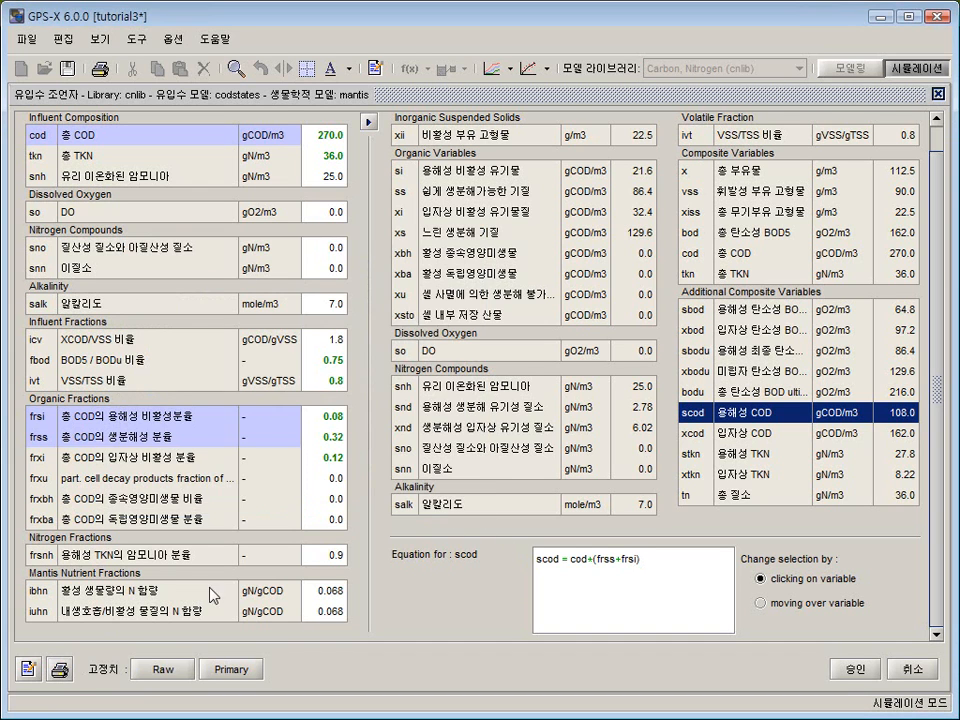
{"action": "left_click", "coordinate": [29, 668]}
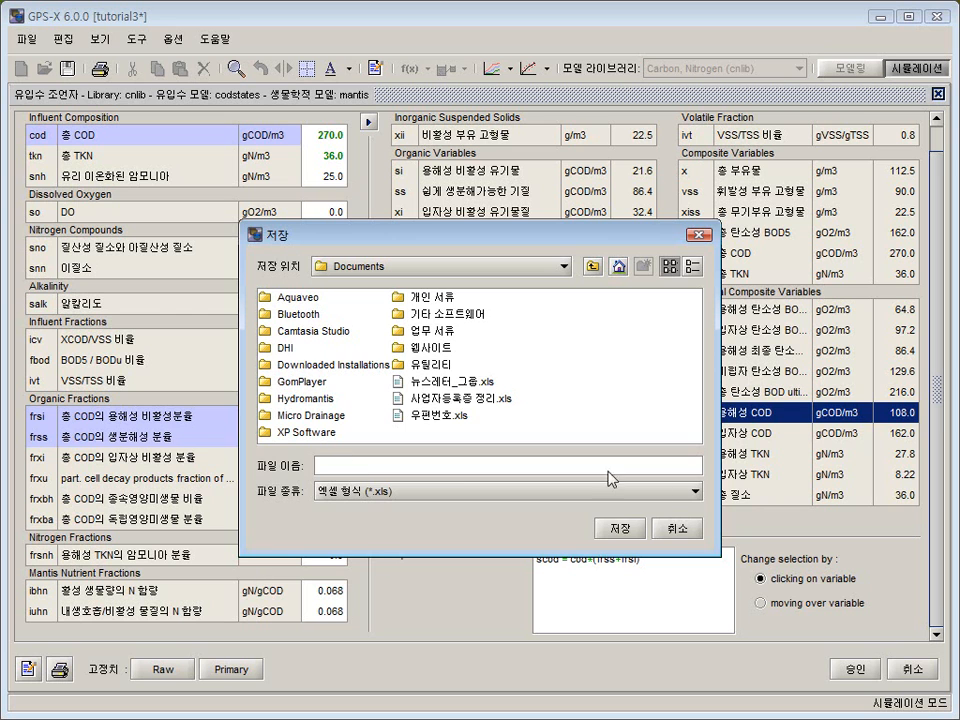
{"action": "left_click", "coordinate": [682, 531]}
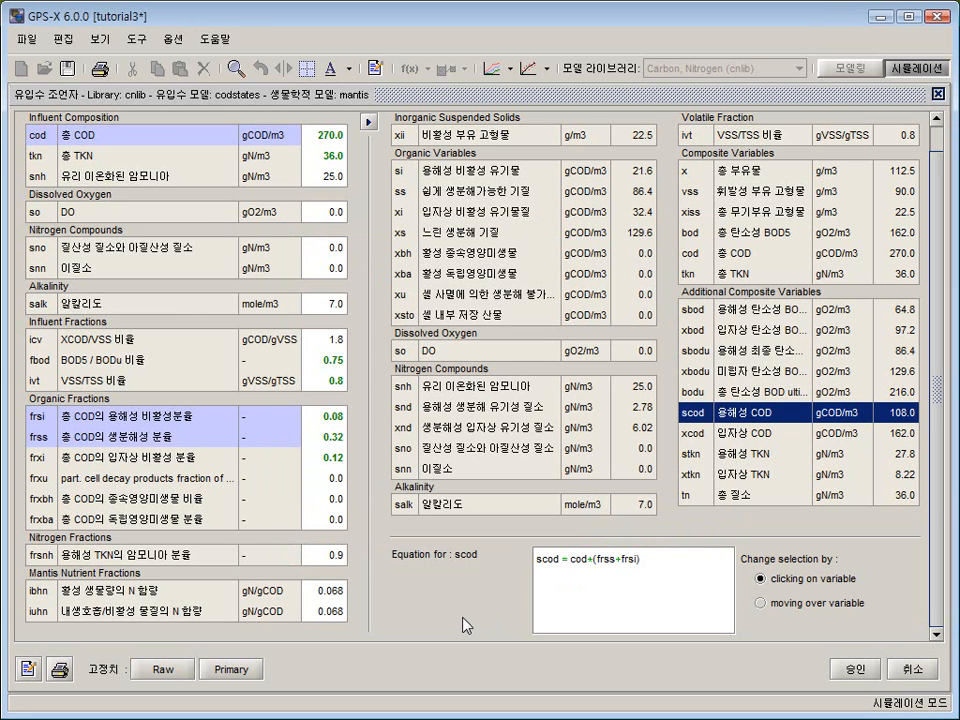